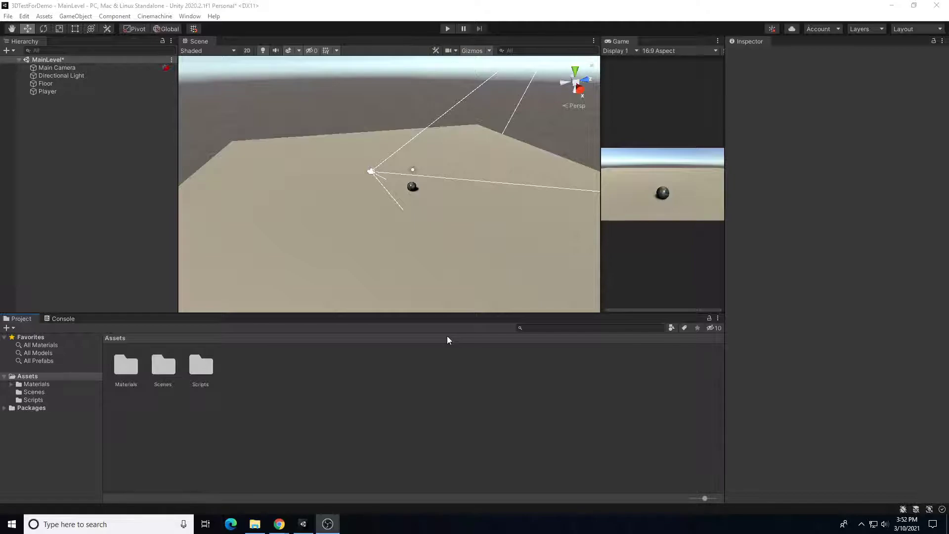
Test-play the game, rolling the ball left, right, forward and back, then stop.
left_click(447, 29)
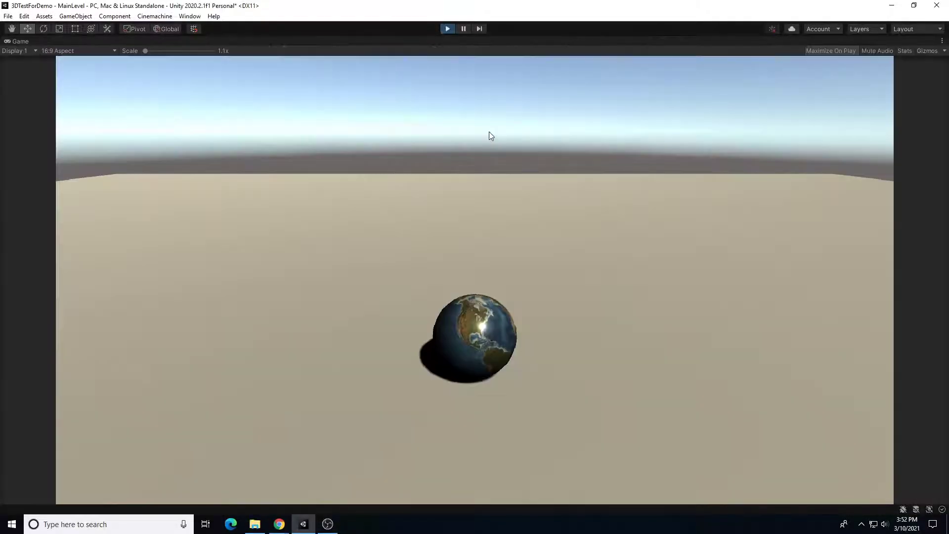
key("a")
key("d")
key("w")
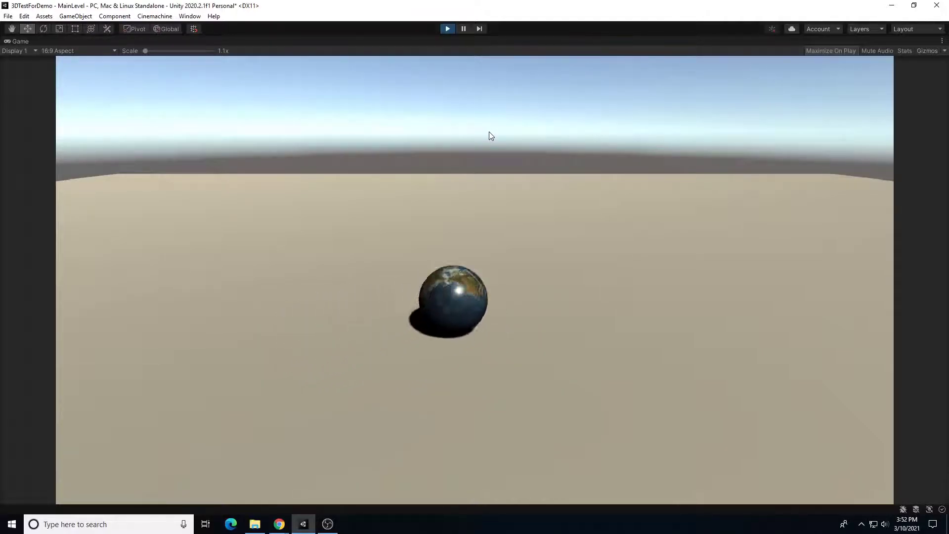
key("s")
key("a")
left_click(448, 29)
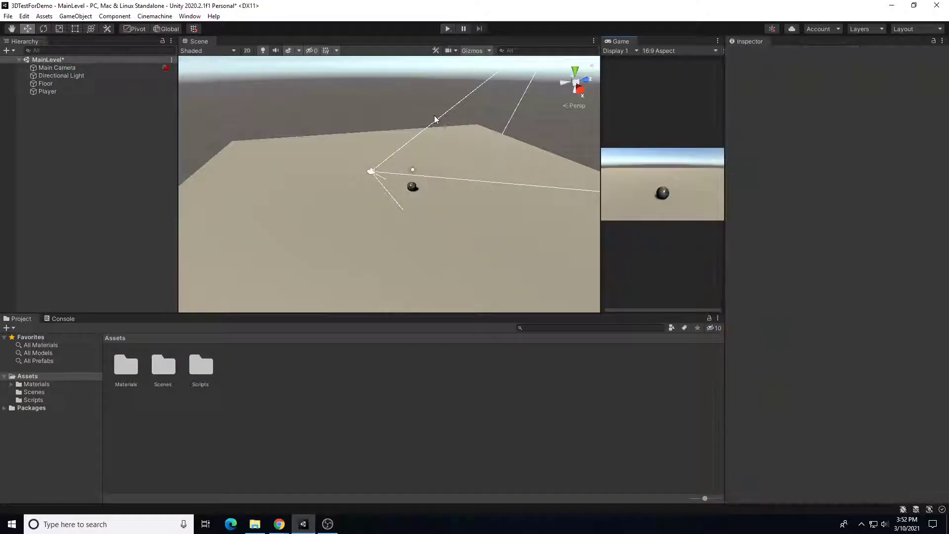
In Package Manager's Unity Registry list, search 'cinemachine' and select the Cinemachine 2.6.3 package.
left_click(167, 19)
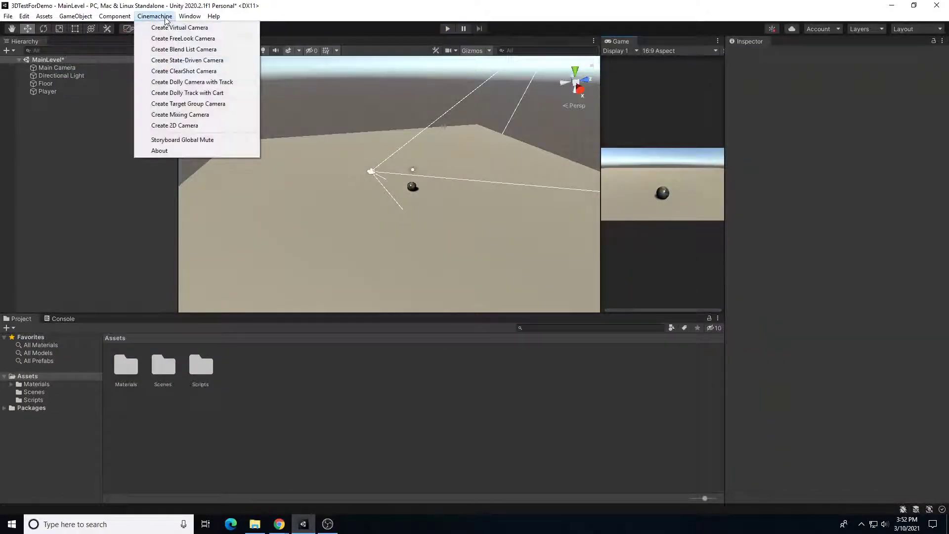
mouse_move(189, 18)
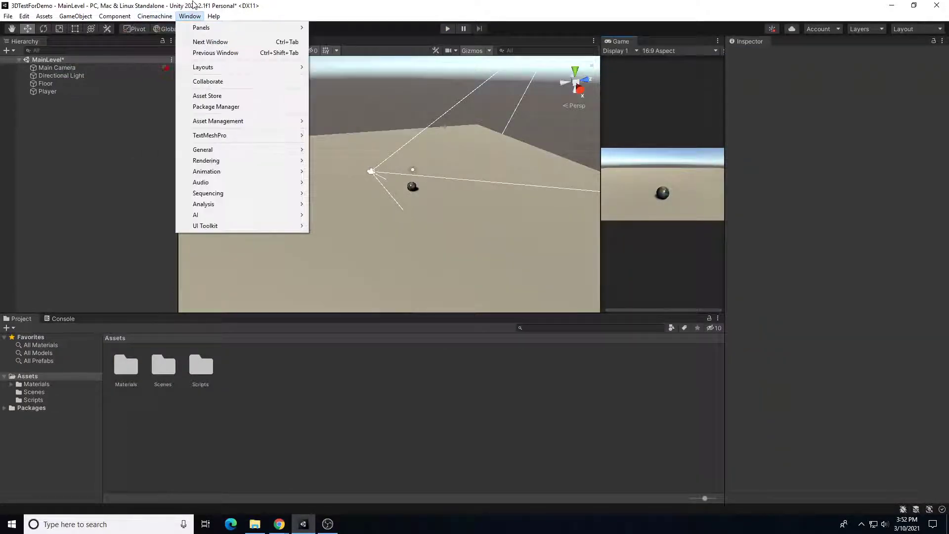
left_click(220, 109)
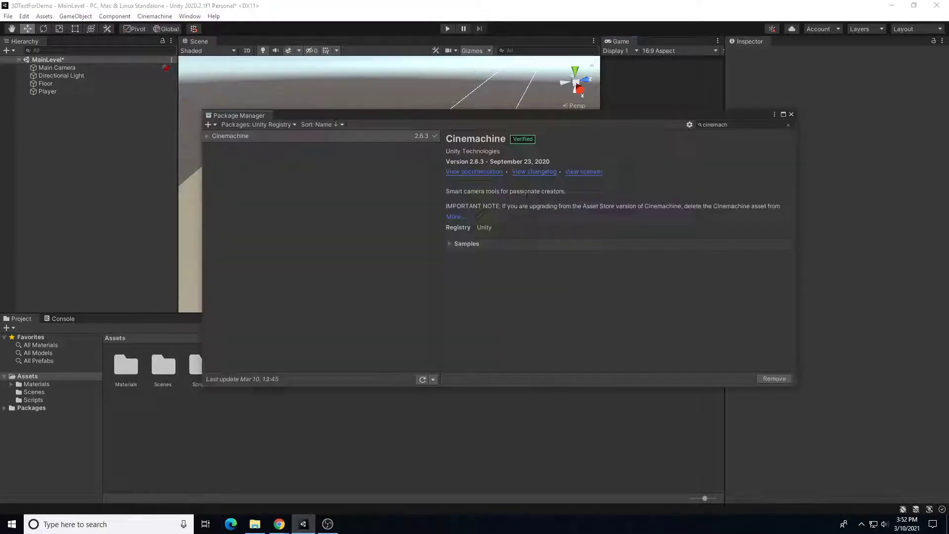
left_click(262, 124)
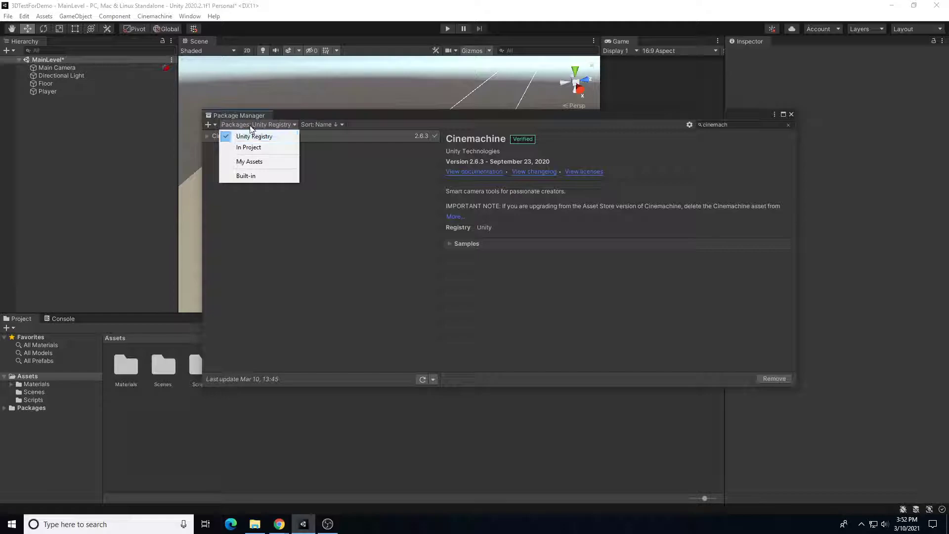
left_click(249, 147)
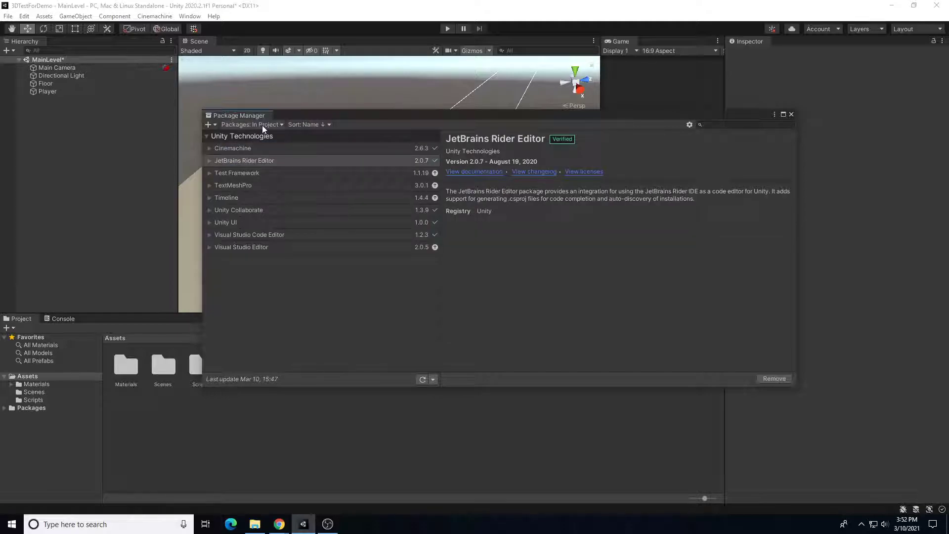
left_click(262, 126)
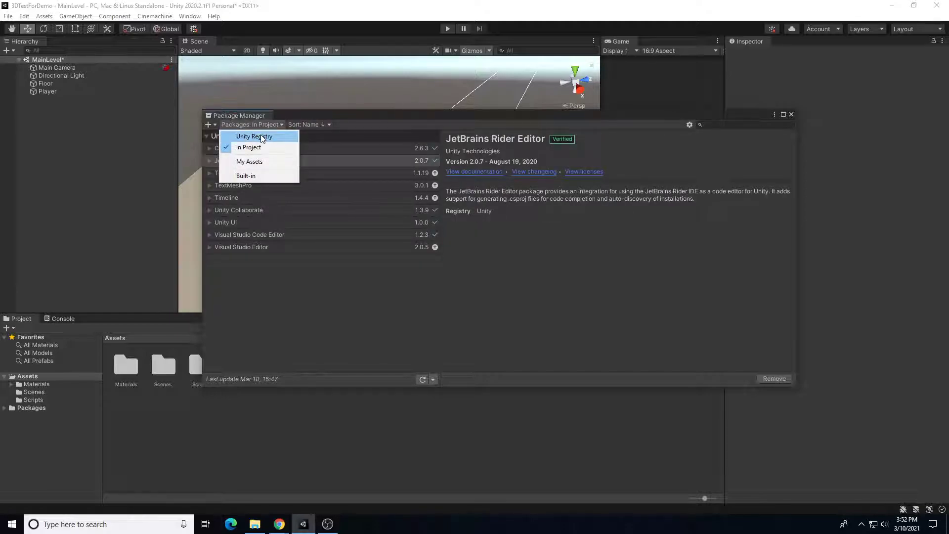
left_click(262, 137)
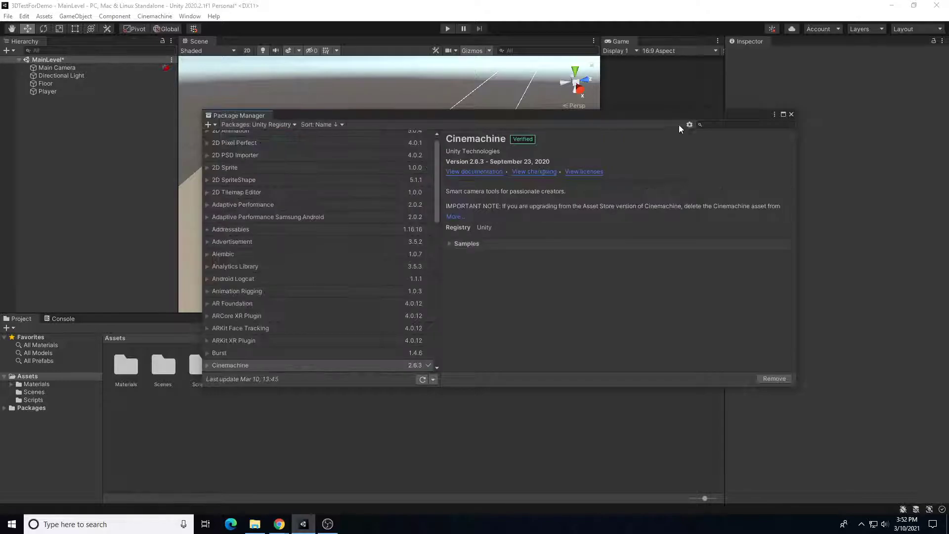
left_click(731, 125)
type("cinemachine")
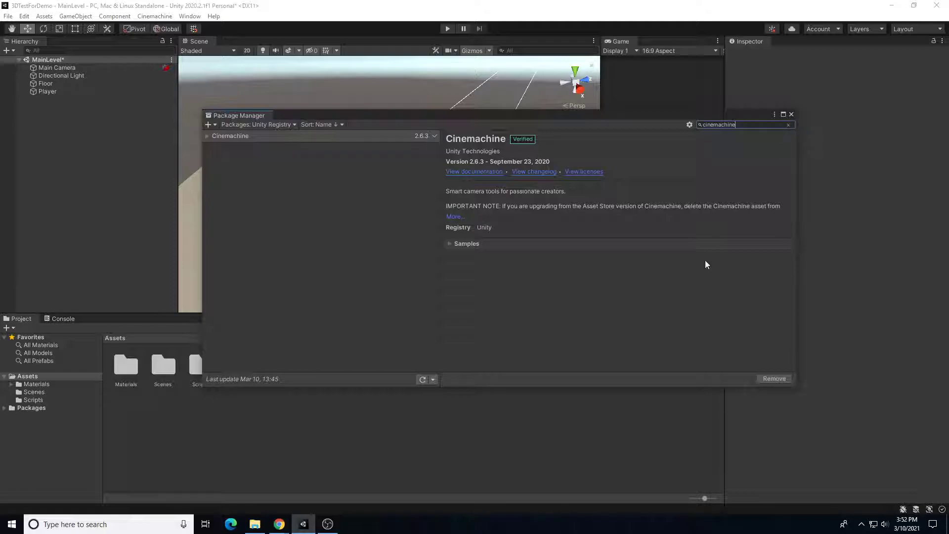
left_click(323, 137)
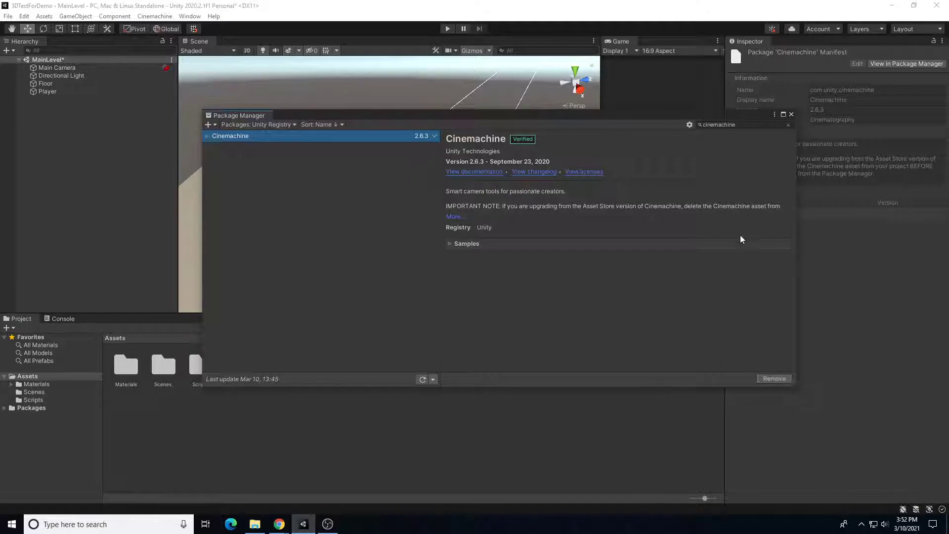
Close the Package Manager, orbit the Scene view, and open the Cinemachine menu's camera options.
left_click(792, 114)
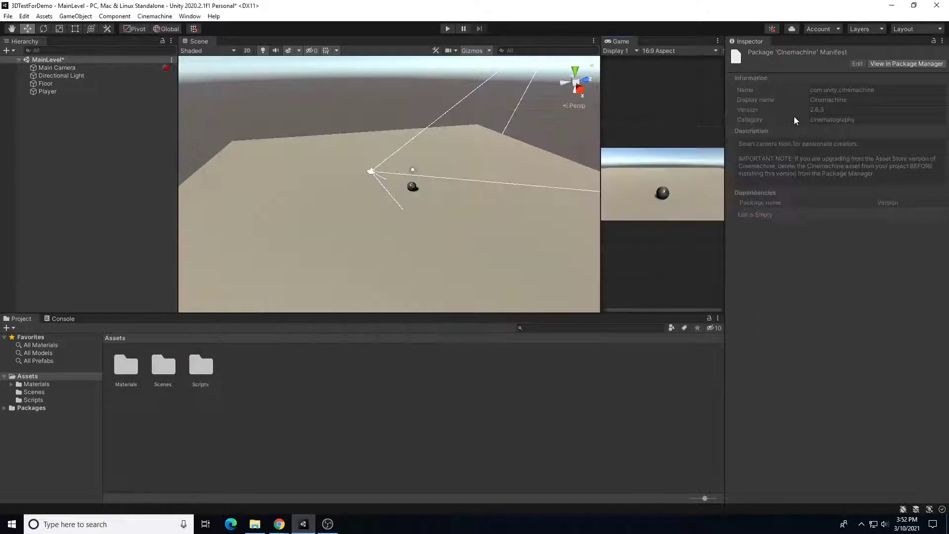
left_click(155, 17)
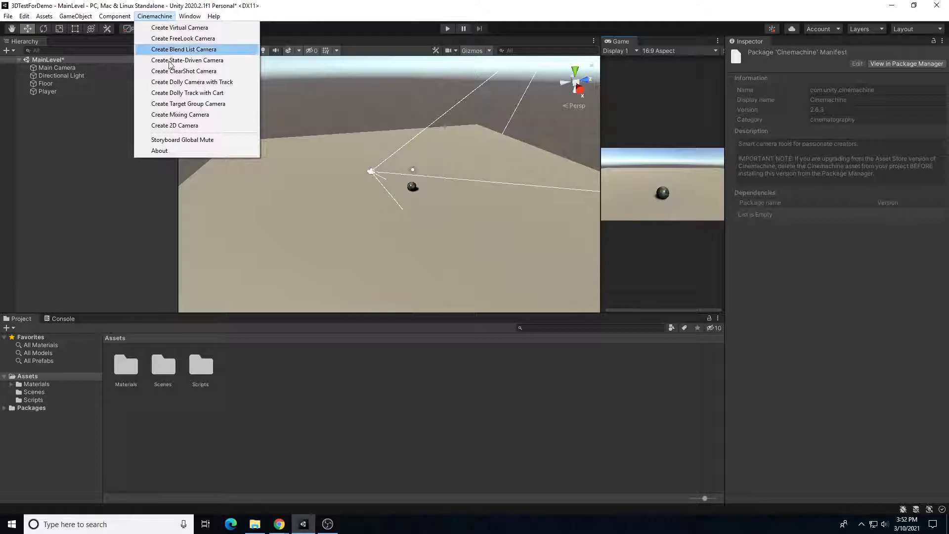
left_click(165, 19)
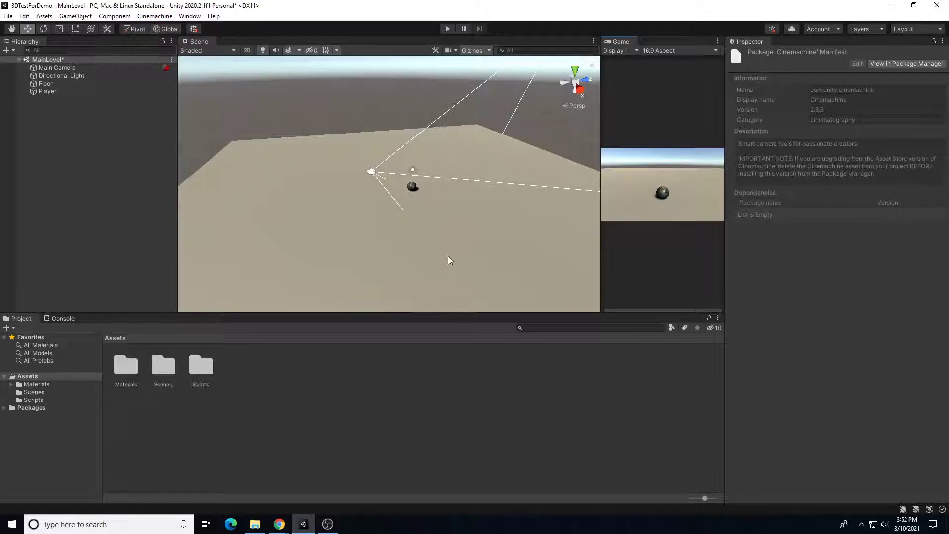
left_click_drag(451, 239, 470, 244, "alt")
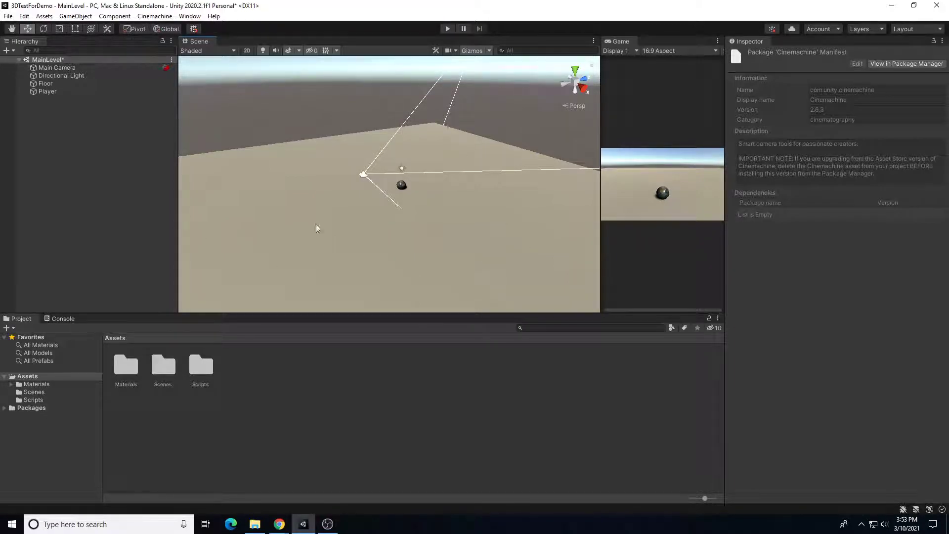
left_click(160, 17)
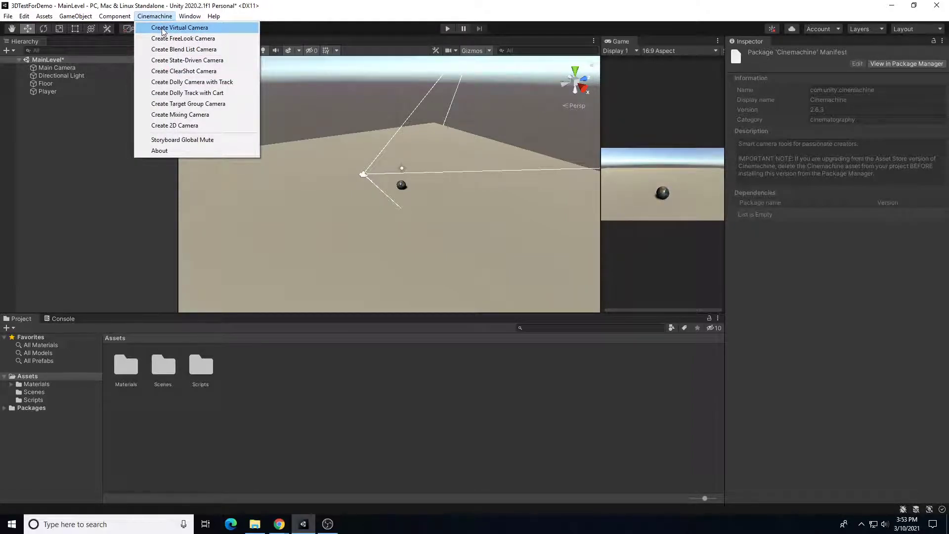
Create the CM vcam1 virtual camera and check the Main Camera's Cinemachine brain.
left_click(163, 28)
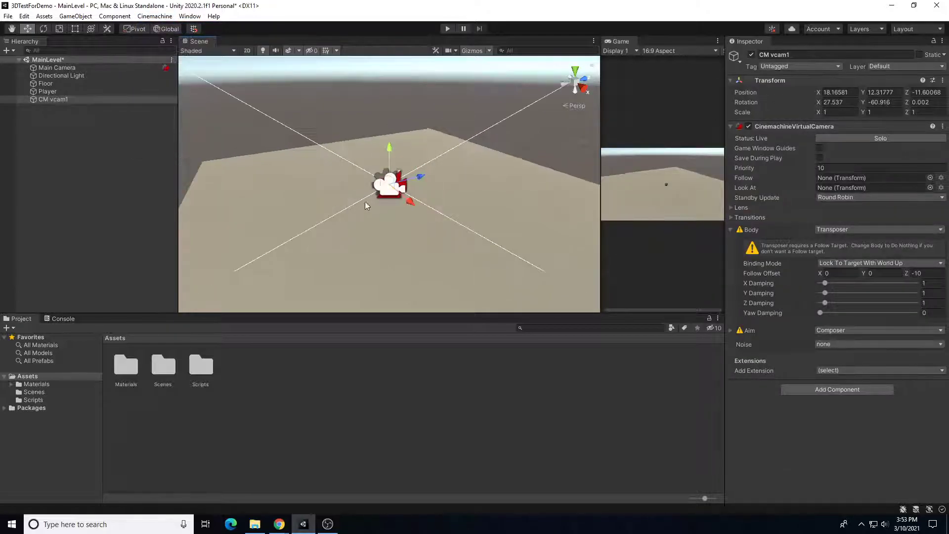
left_click_drag(366, 207, 325, 213, "alt")
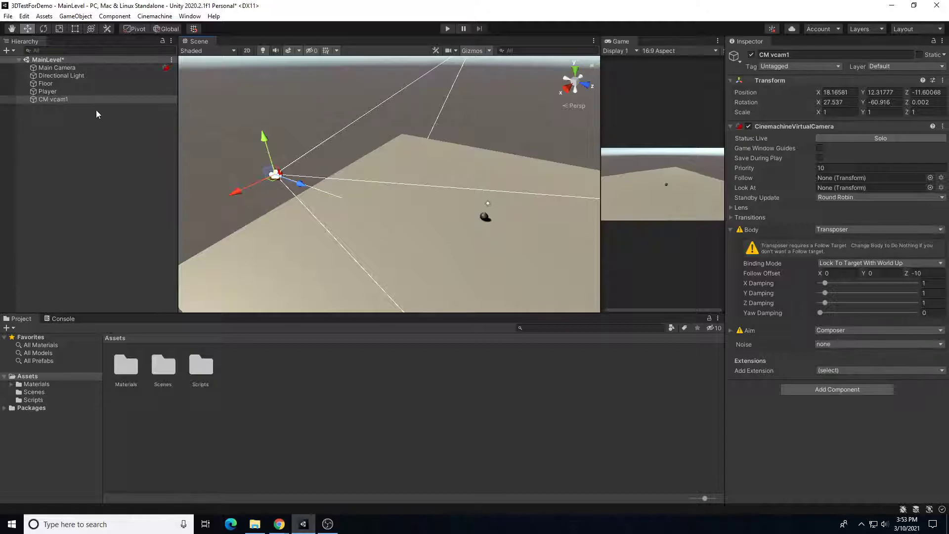
left_click_drag(236, 197, 255, 190)
left_click(98, 68)
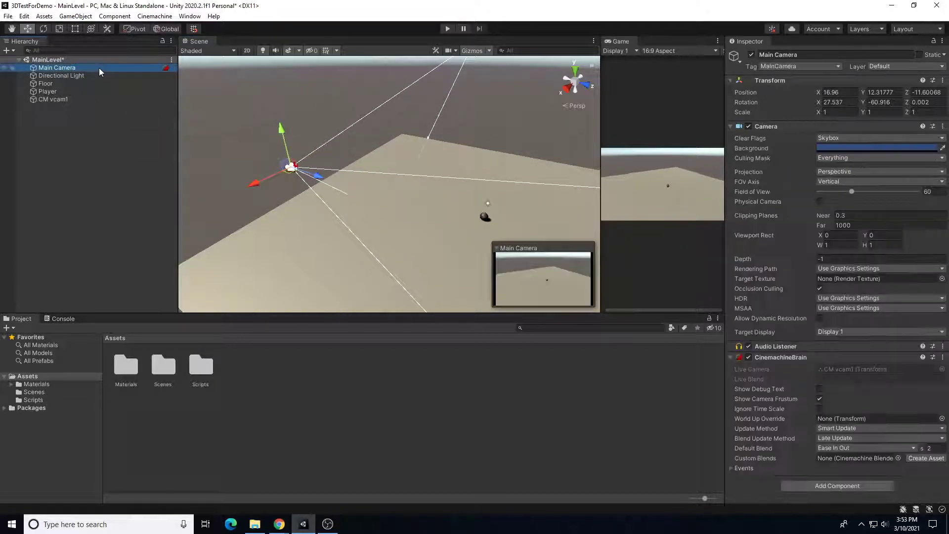
left_click(90, 101)
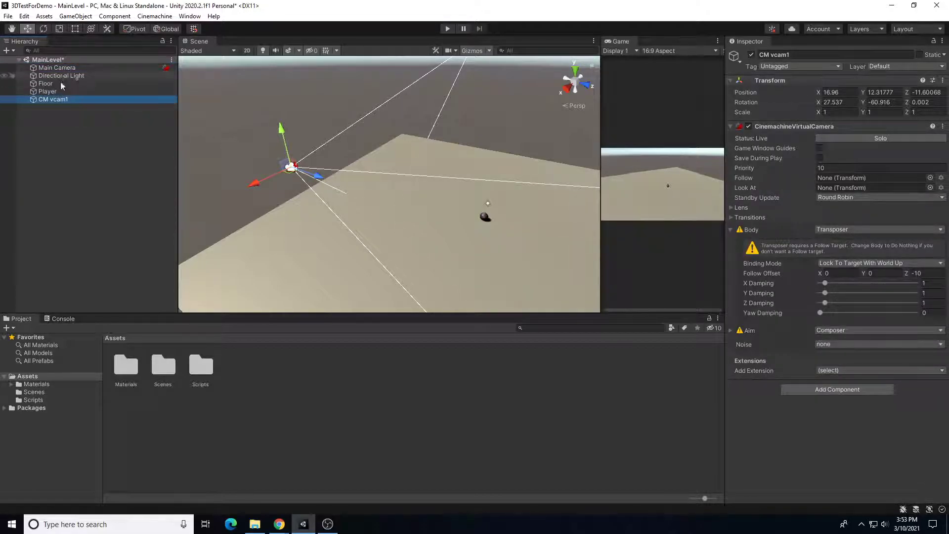
Reset CM vcam1's Transform, move it above and behind the ball, and set Rotation X to 20.
left_click(943, 81)
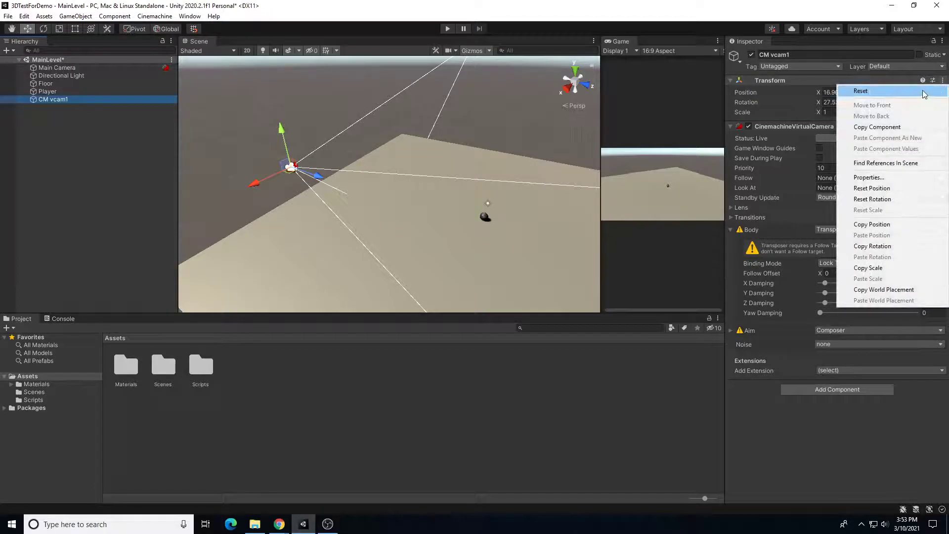
left_click(924, 91)
right_click_drag(506, 221, 584, 186)
left_click_drag(510, 211, 462, 206)
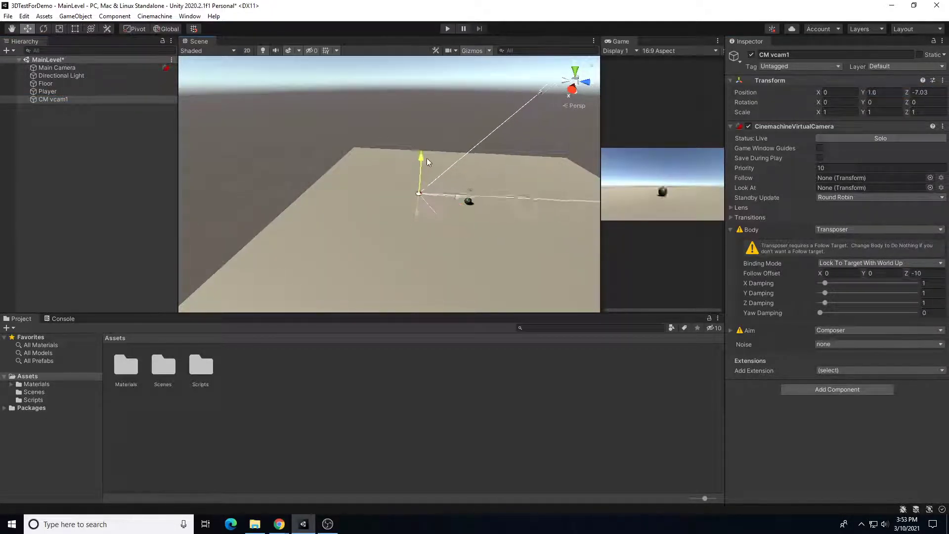
left_click_drag(427, 156, 469, 181)
left_click(841, 103)
type("20")
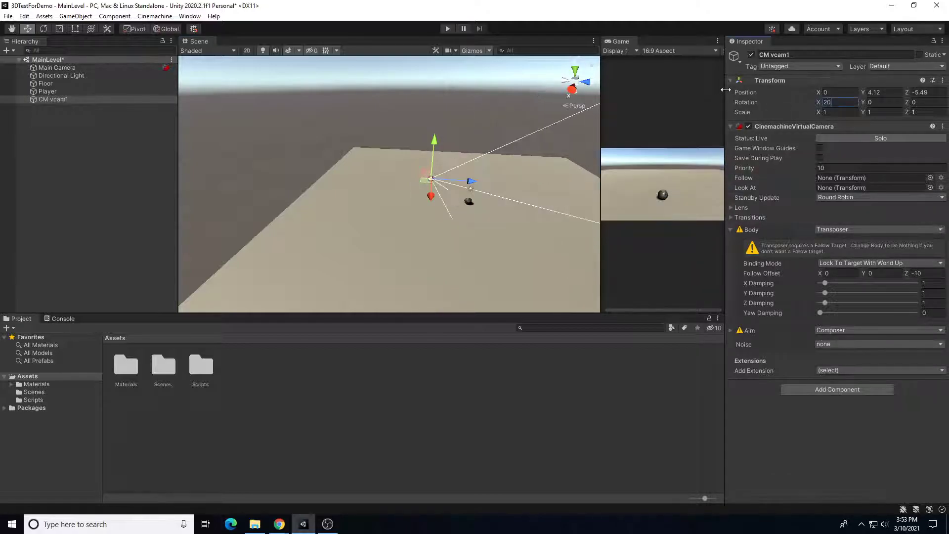
key("Return")
left_click_drag(471, 183, 477, 180)
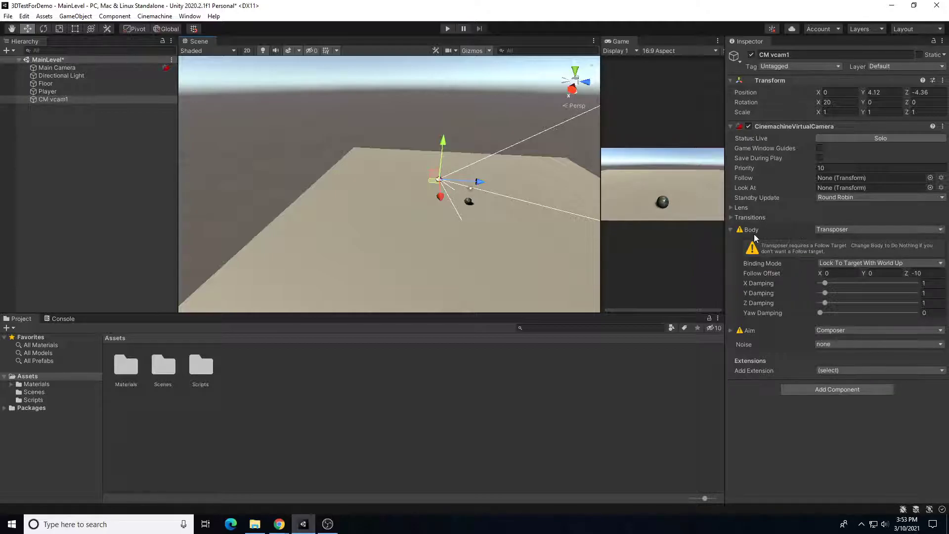
Set CM vcam1's Body to Framing Transposer and assign Player as its Follow target.
left_click(850, 231)
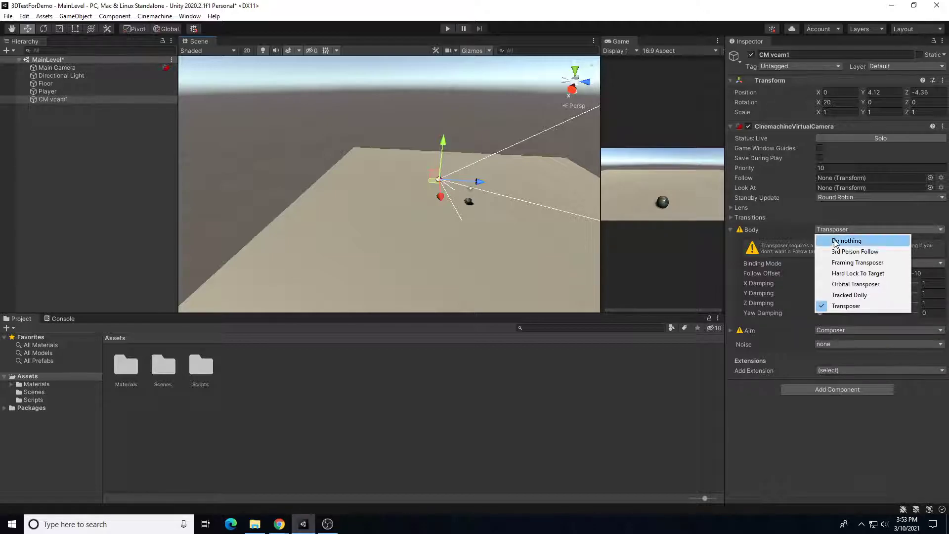
left_click(857, 263)
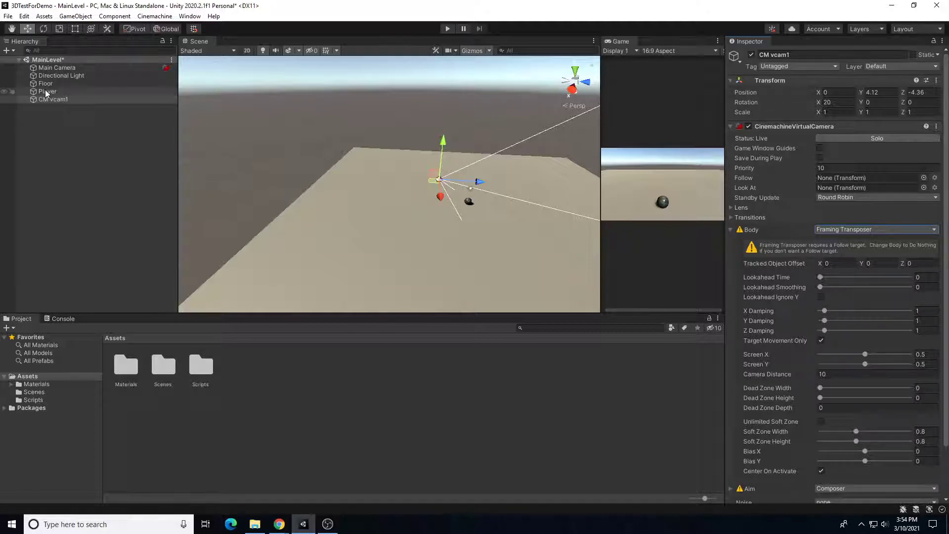
left_click_drag(46, 93, 853, 178)
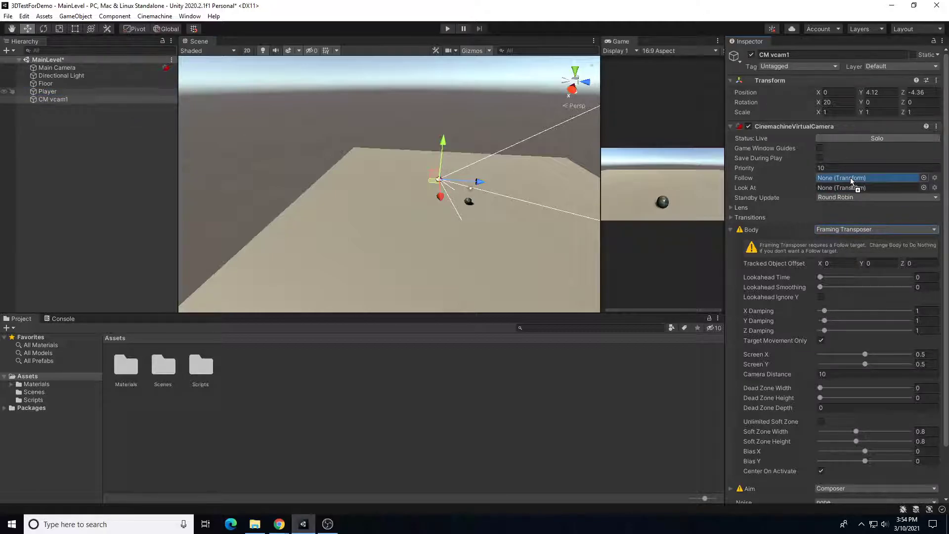
left_click_drag(850, 177, 850, 177)
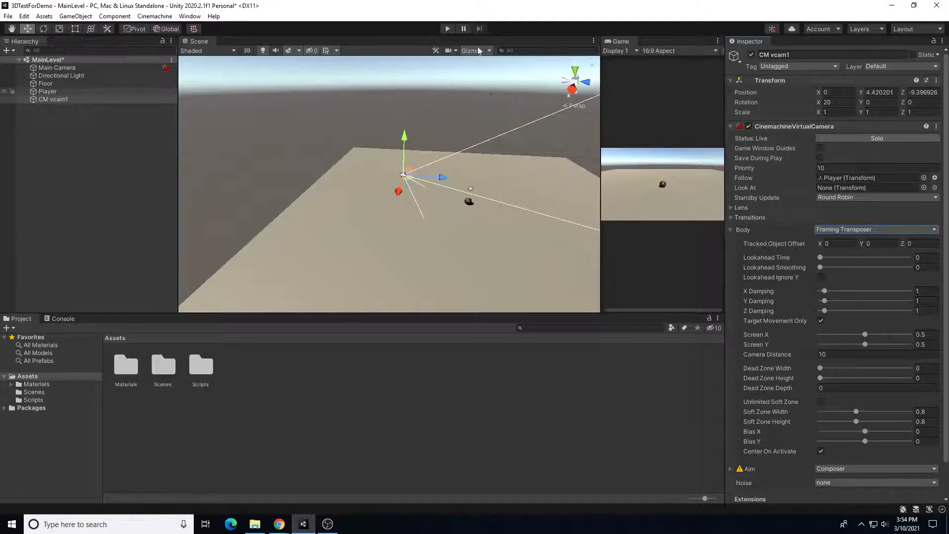
Play the game, rolling the ball left and jumping it three times to watch the camera follow.
left_click(448, 30)
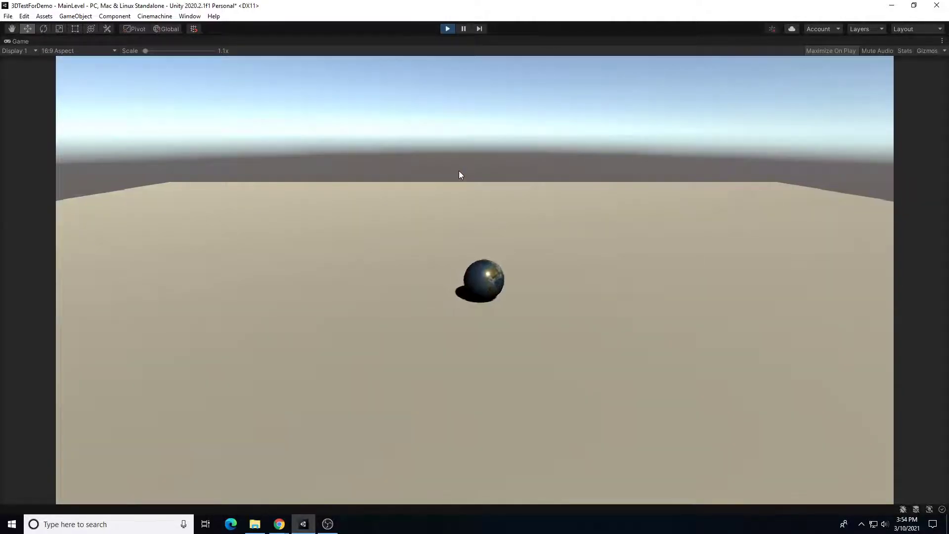
key("a")
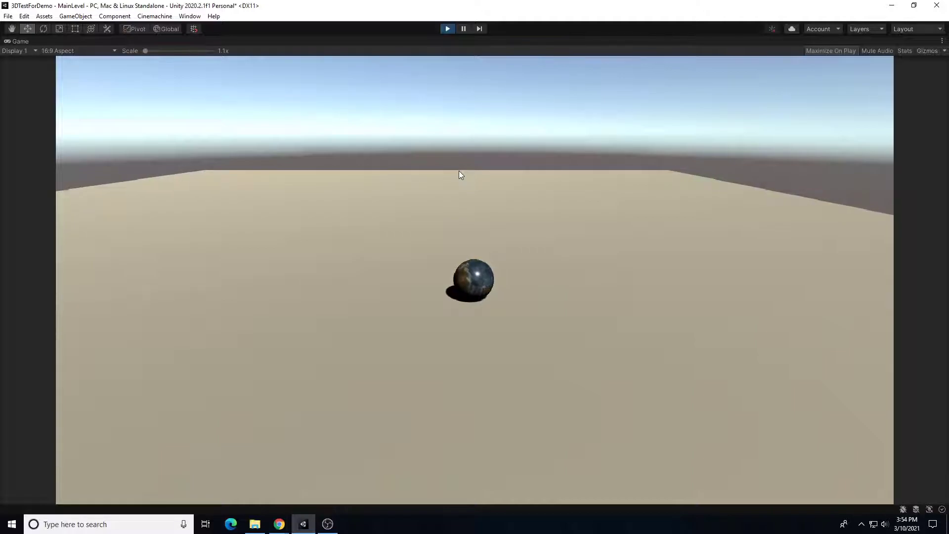
key("space")
key("space")
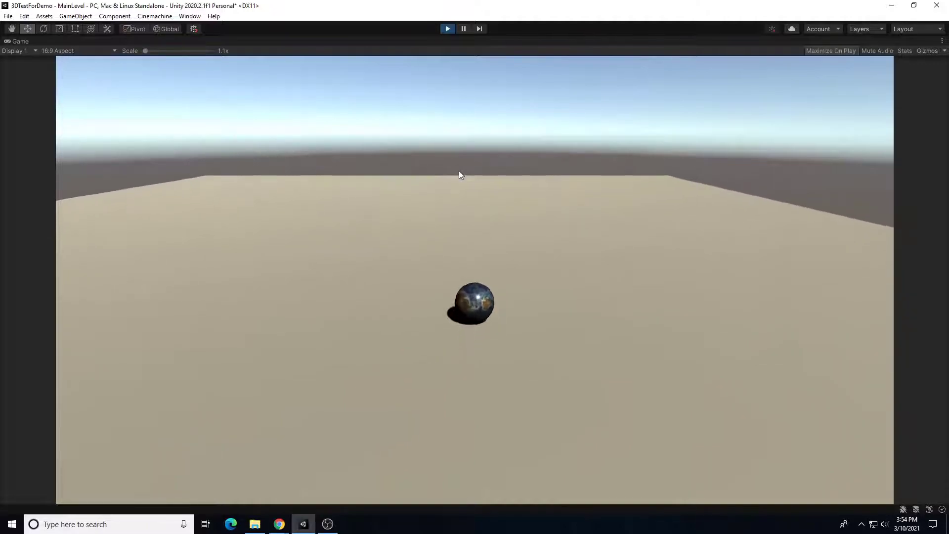
key("space")
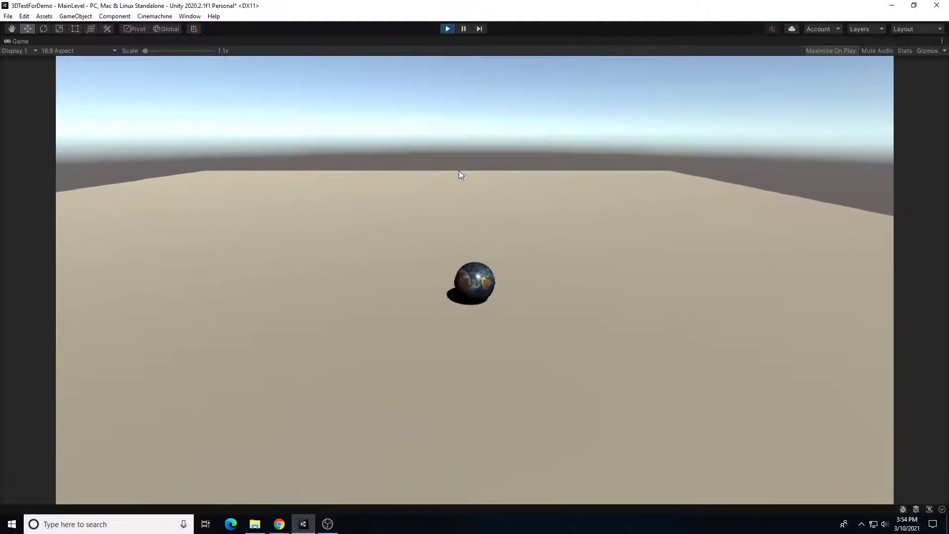
key("space")
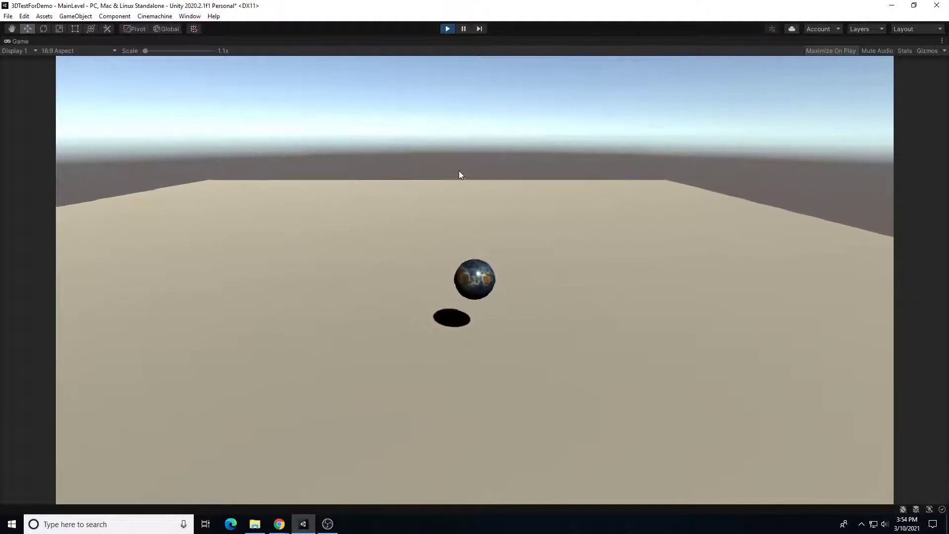
Stop play mode and change CM vcam1's Camera Distance from 10 to 2.
left_click(448, 29)
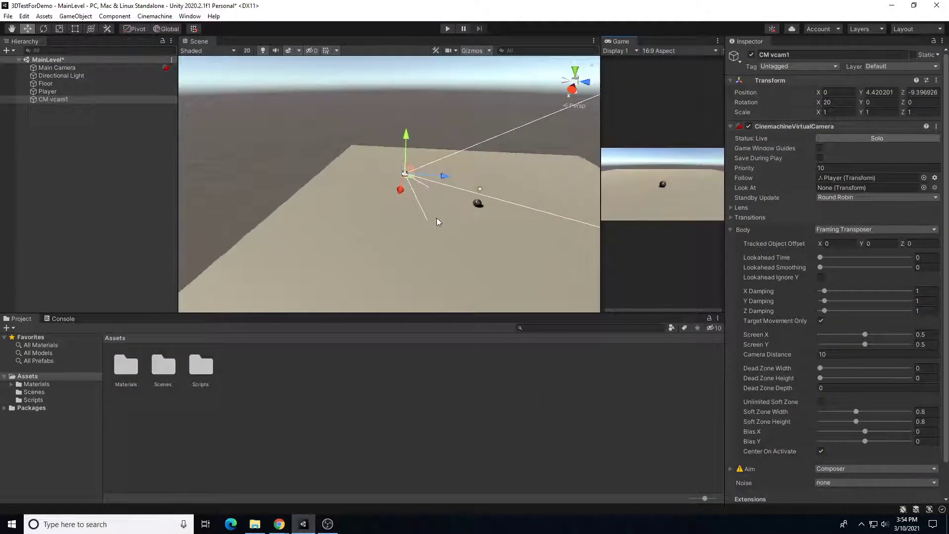
left_click_drag(437, 210, 510, 186, "alt")
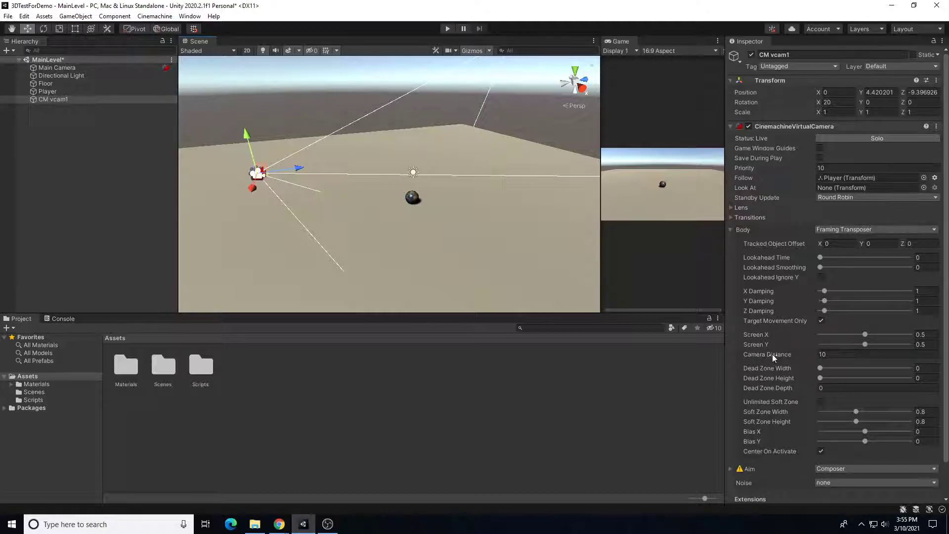
left_click(810, 357)
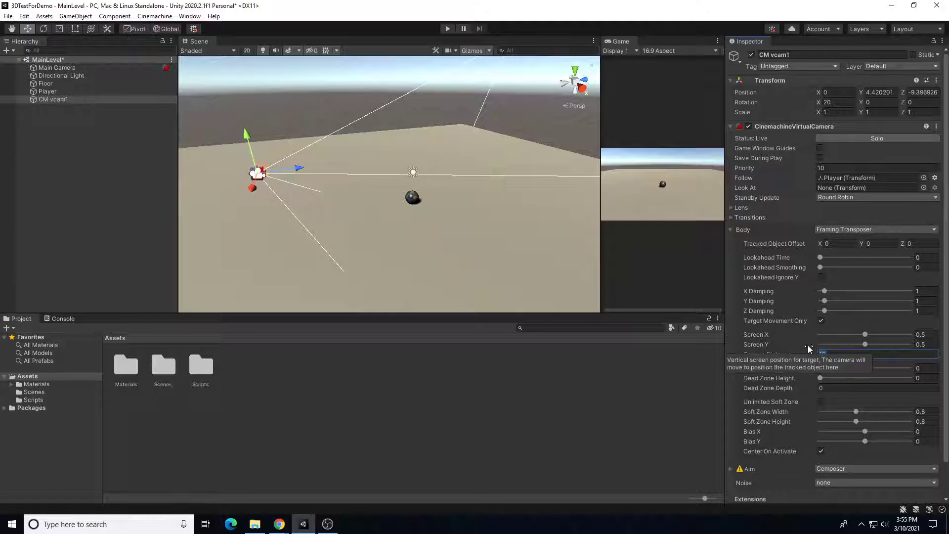
type("2")
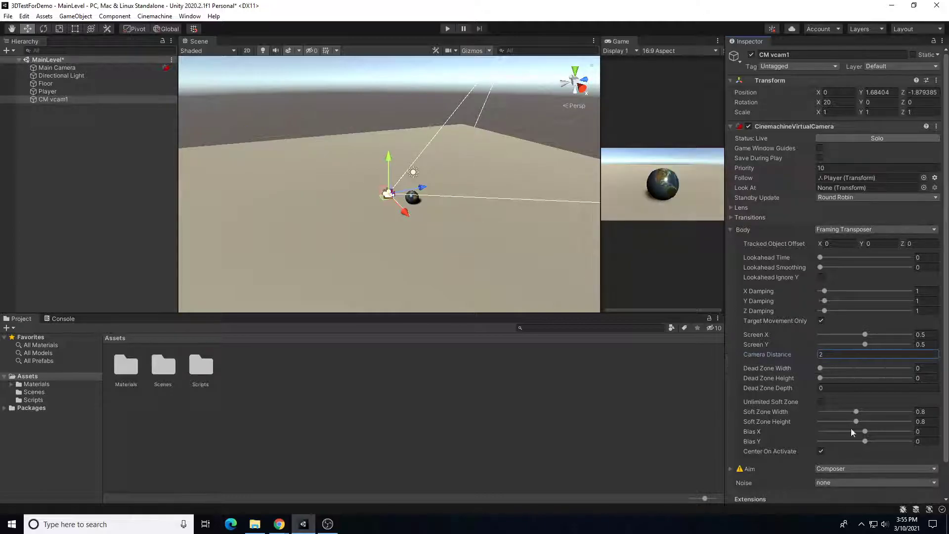
Test-play with Camera Distance 2, rolling the ball right, left and right, then stop.
left_click(448, 28)
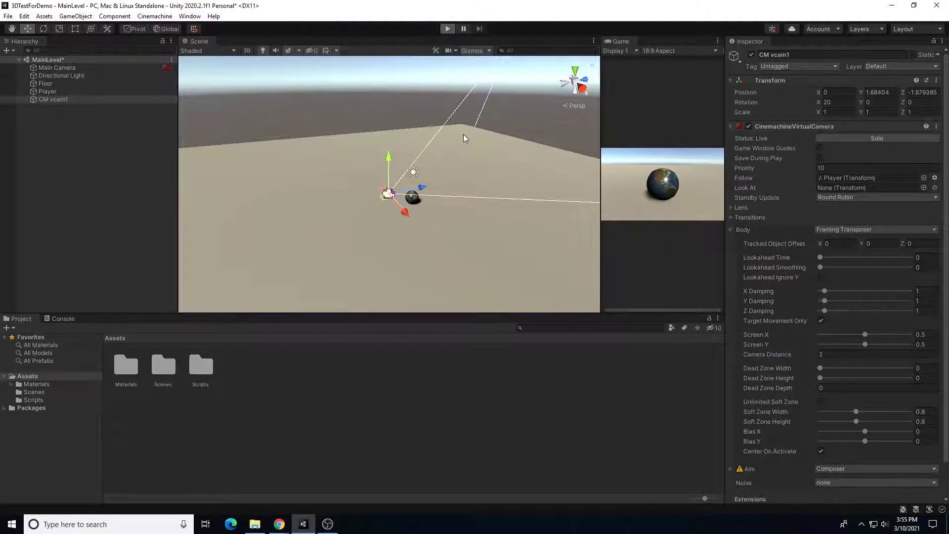
key("d")
key("a")
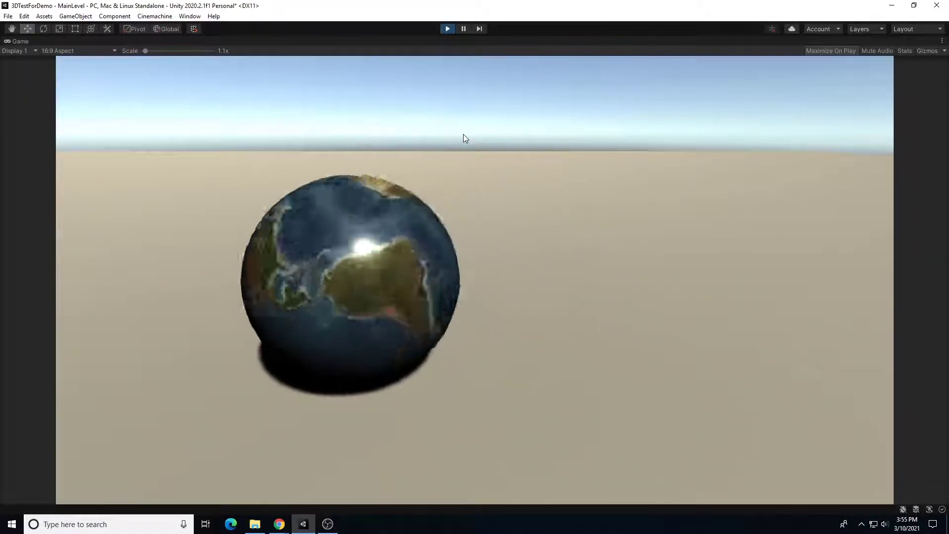
key("d")
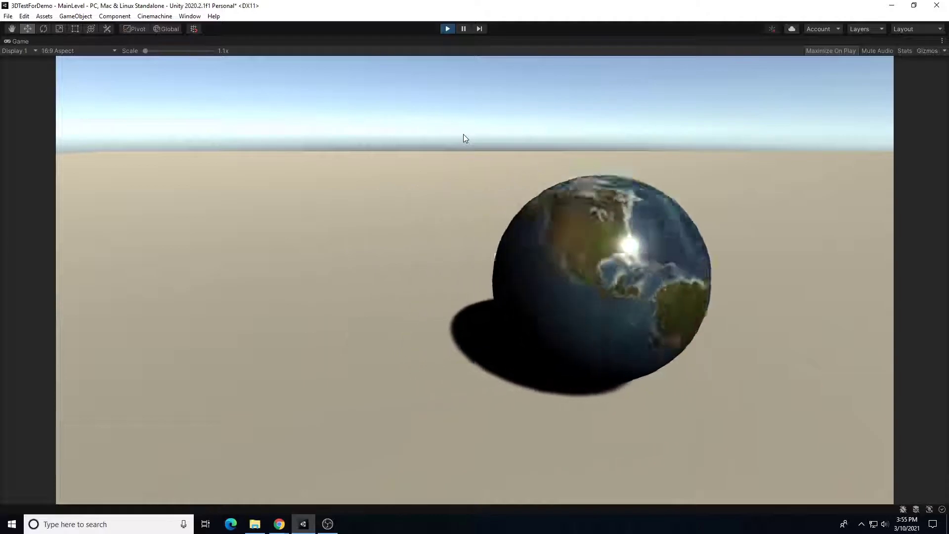
left_click(447, 29)
Set Camera Distance to 5 and run a quick test play.
left_click(840, 354)
type("20")
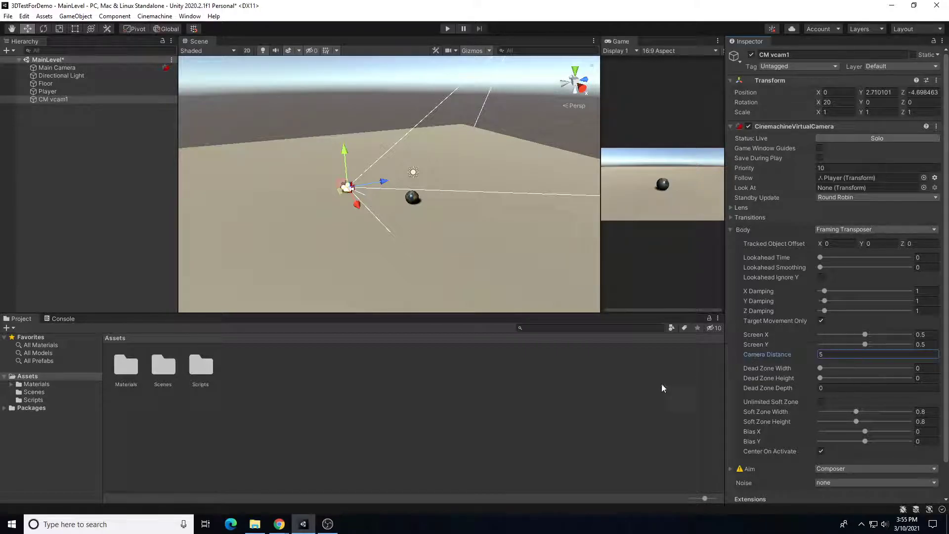
left_click(447, 30)
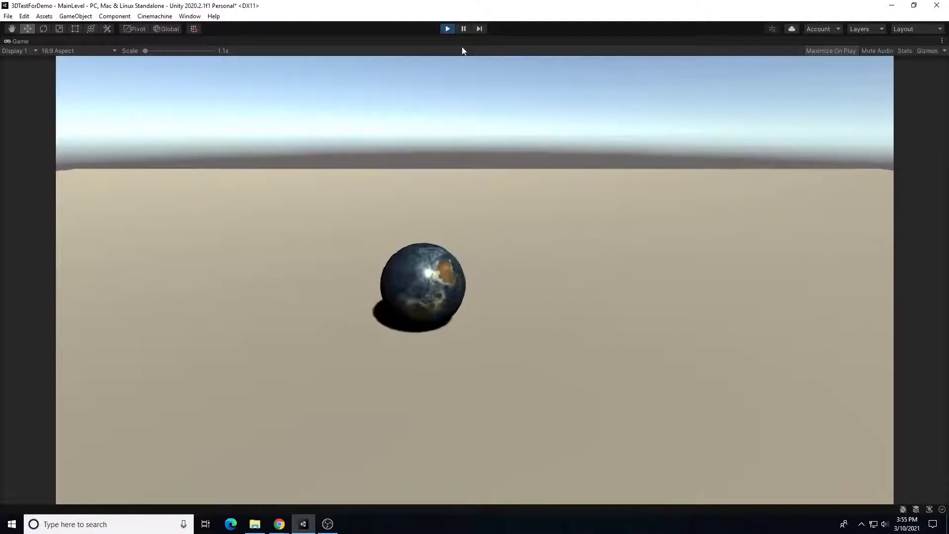
left_click(447, 29)
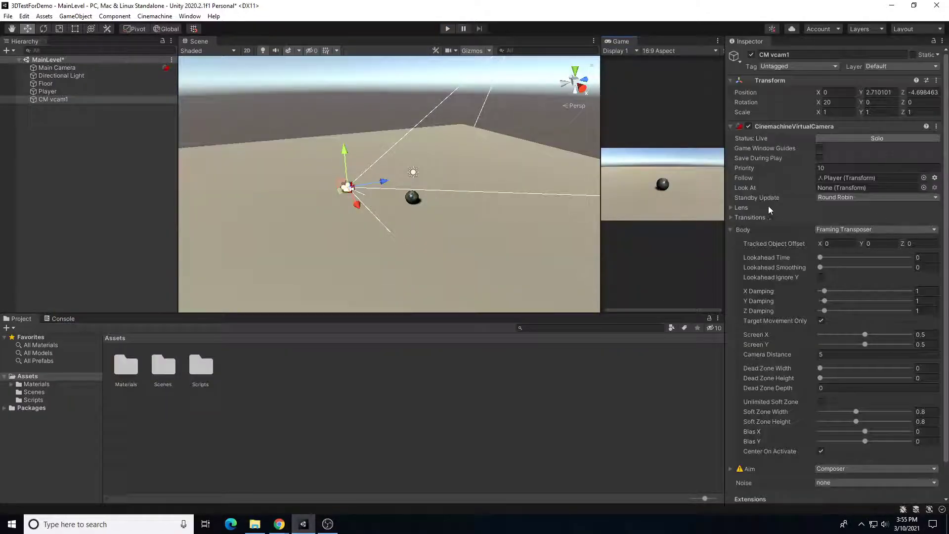
In the Lens settings, try wider and narrower Field Of View values, then restore it to 60.
left_click(732, 208)
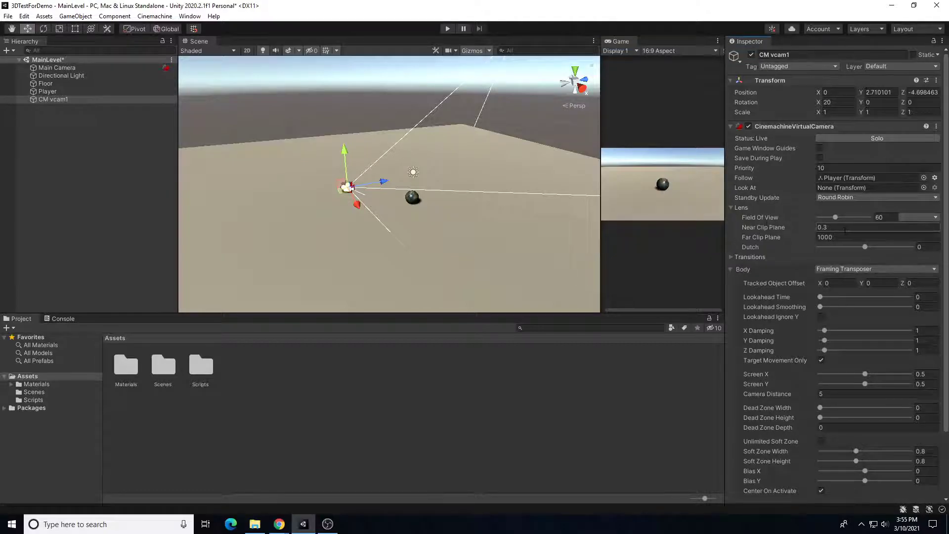
left_click_drag(601, 195, 349, 197)
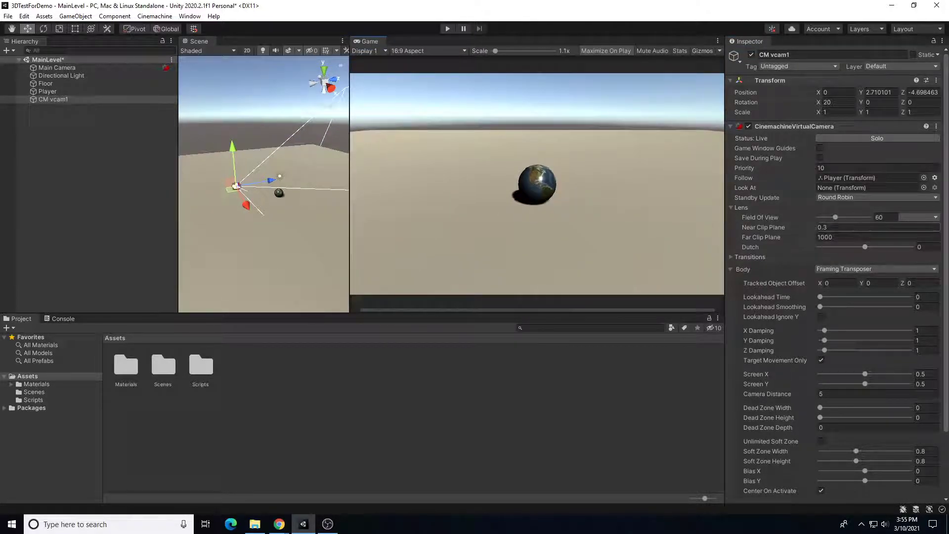
left_click_drag(835, 217, 863, 222)
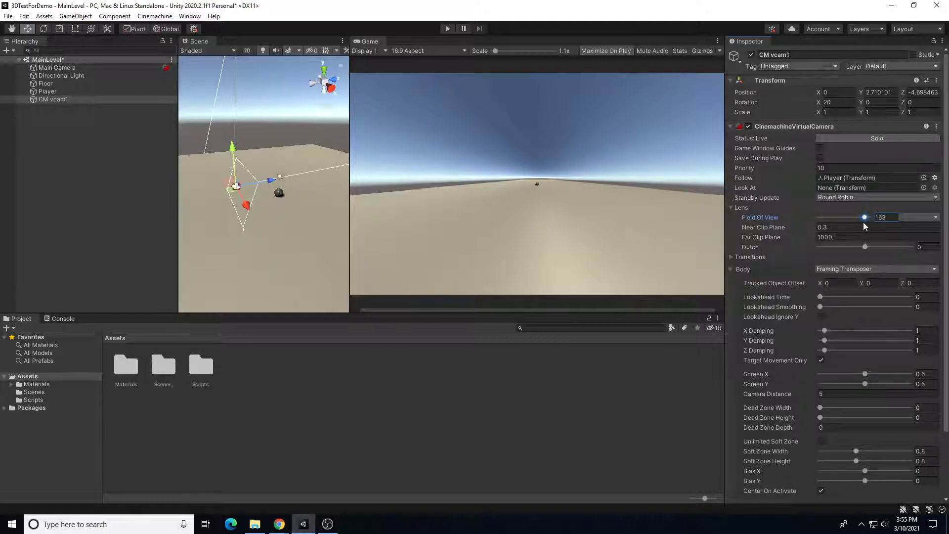
left_click_drag(863, 222, 884, 226)
type("60")
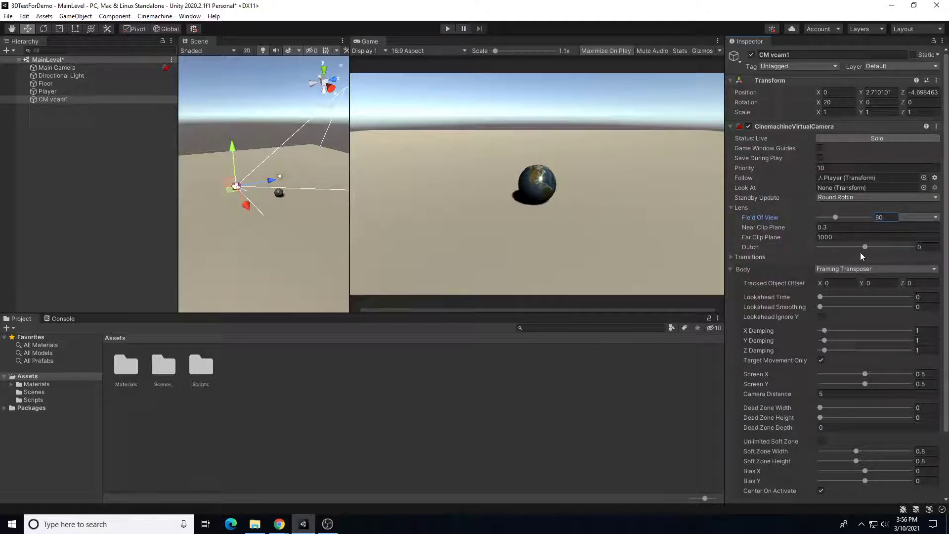
left_click(735, 258)
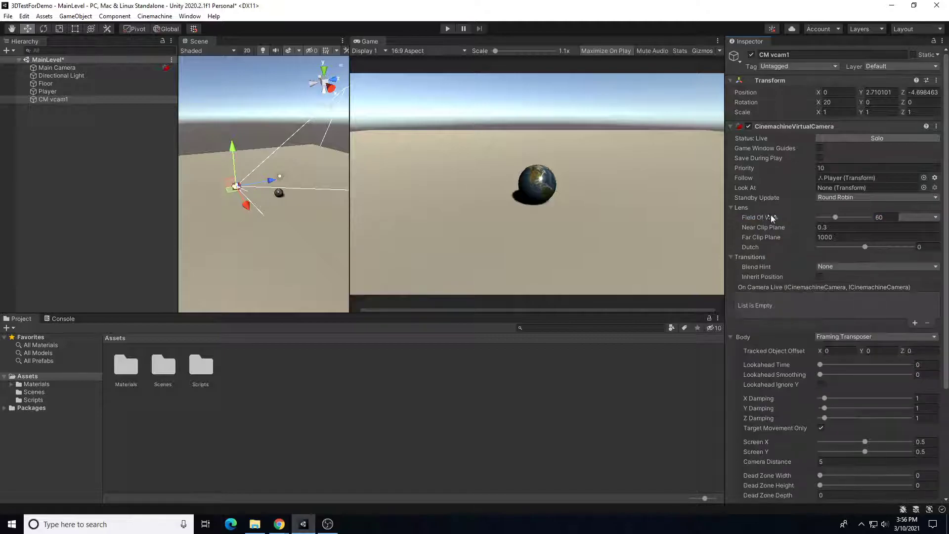
scroll(761, 287, "down", 3)
left_click(730, 168)
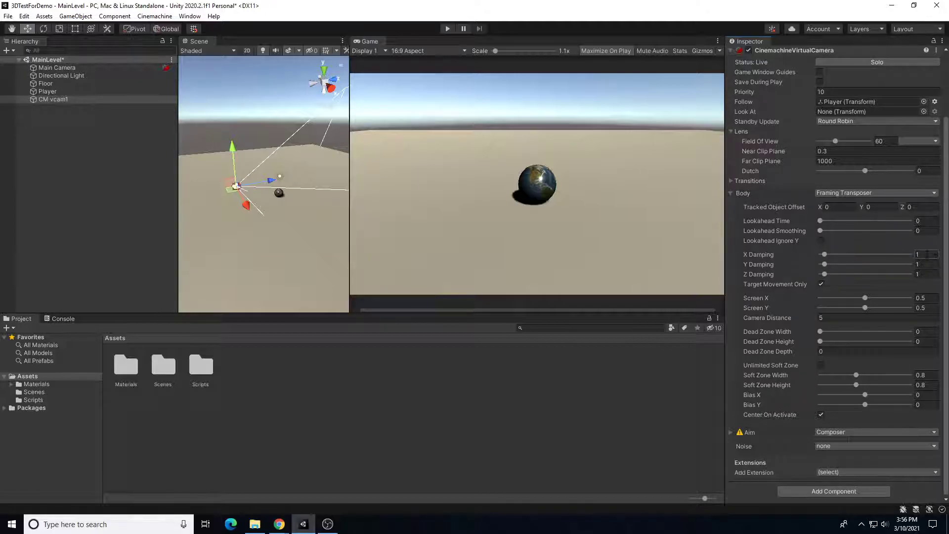
Set CM vcam1's X, Y and Z Damping each to 0.
type("0")
key("Tab")
type("0")
key("Tab")
type("0")
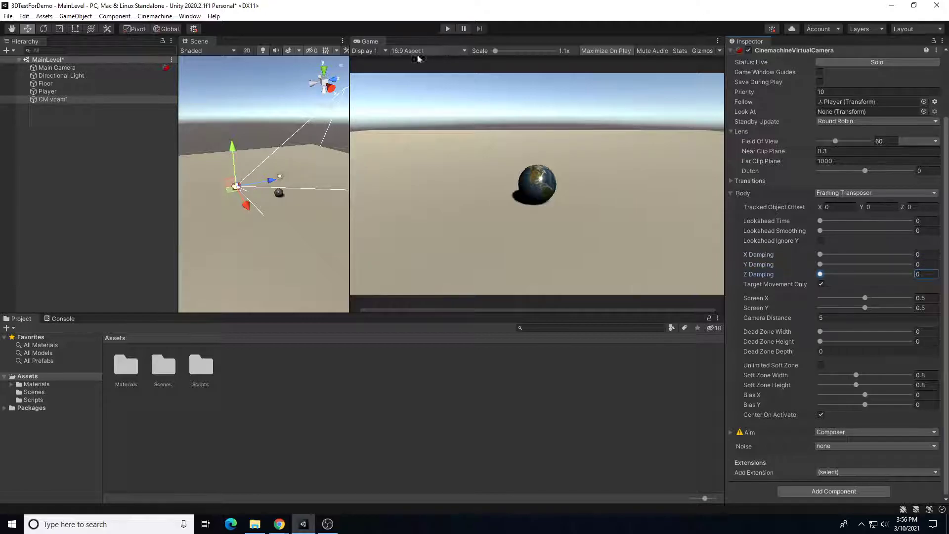
left_click_drag(350, 91, 577, 37)
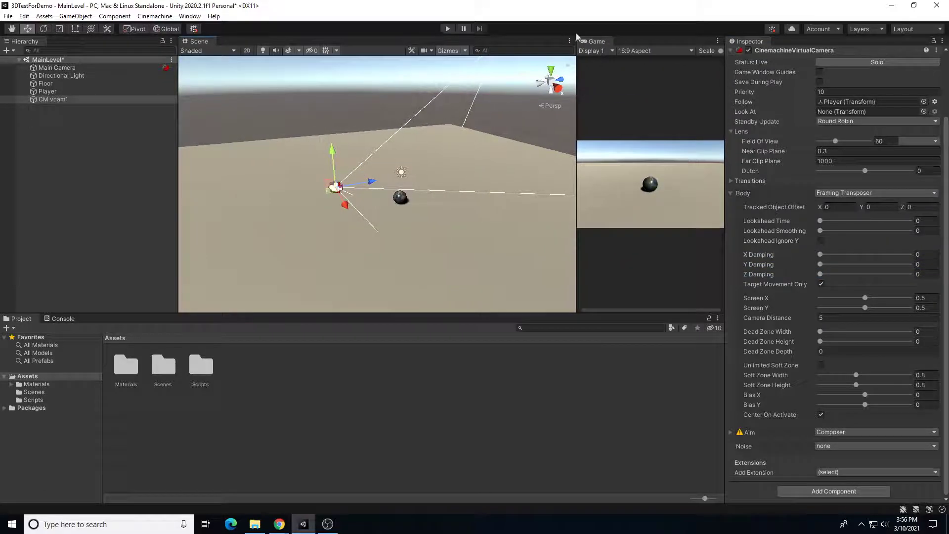
Test-play with zero damping, jumping the ball once, then stop.
left_click(449, 29)
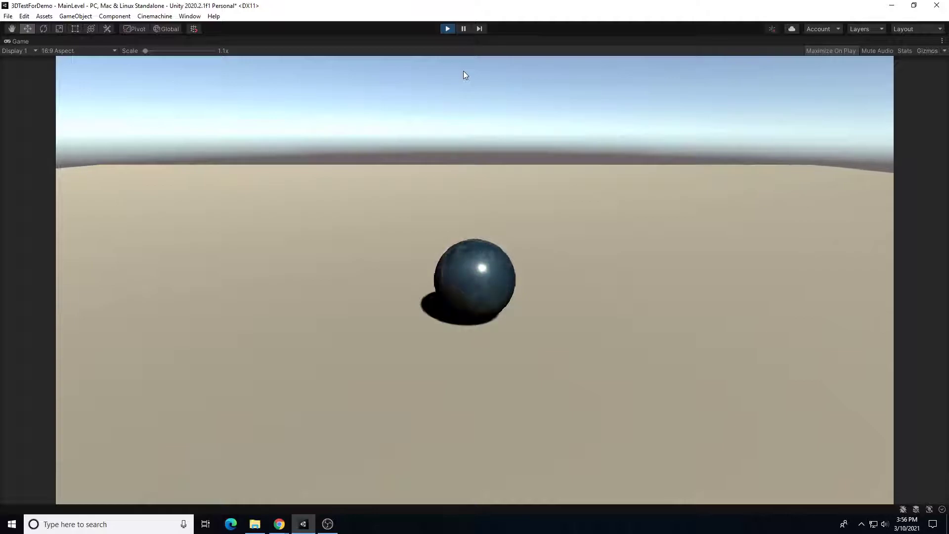
key("space")
key("space")
key("space")
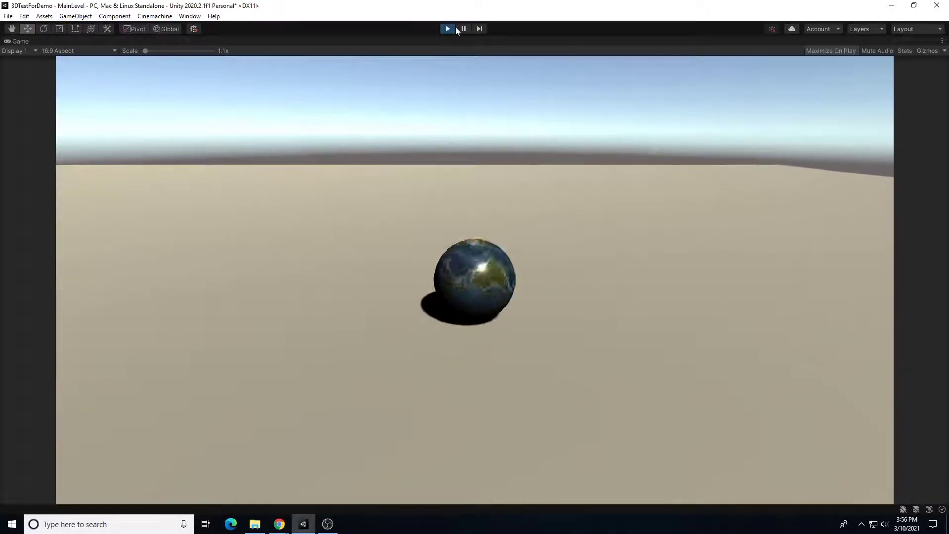
left_click(448, 28)
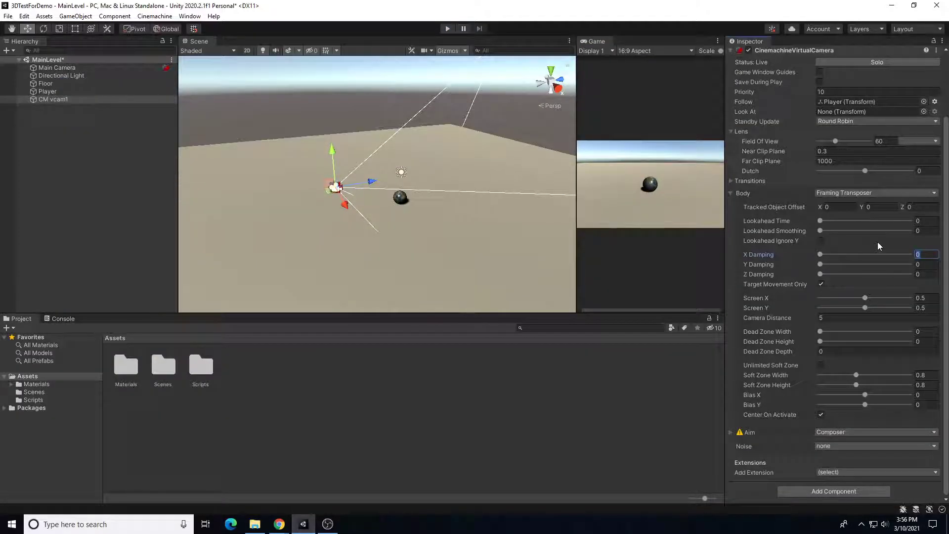
Set CM vcam1's X, Y and Z Damping each to 2.
type("2")
key("Tab")
type("2")
key("Tab")
type("2")
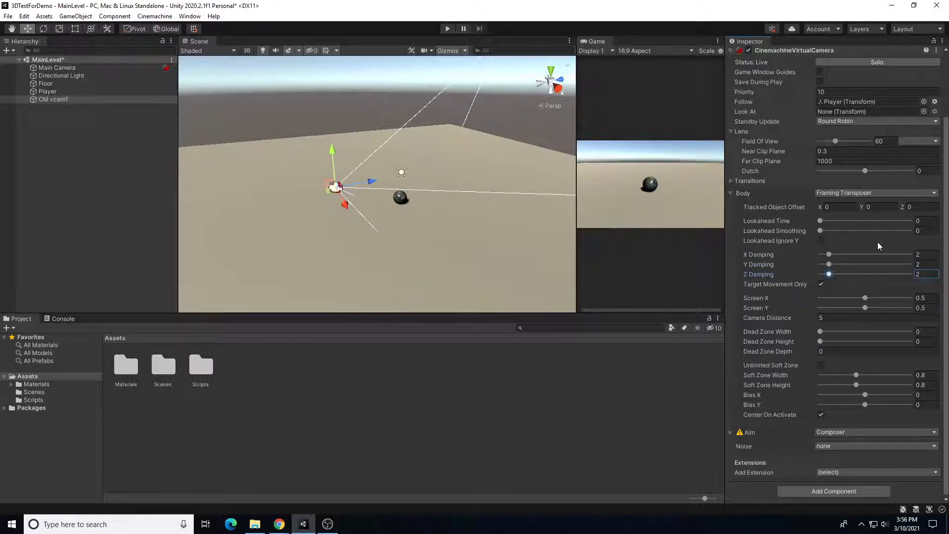
Test-play with damping 2, rolling the ball left and right and jumping, then stop with Ctrl+P.
left_click(447, 29)
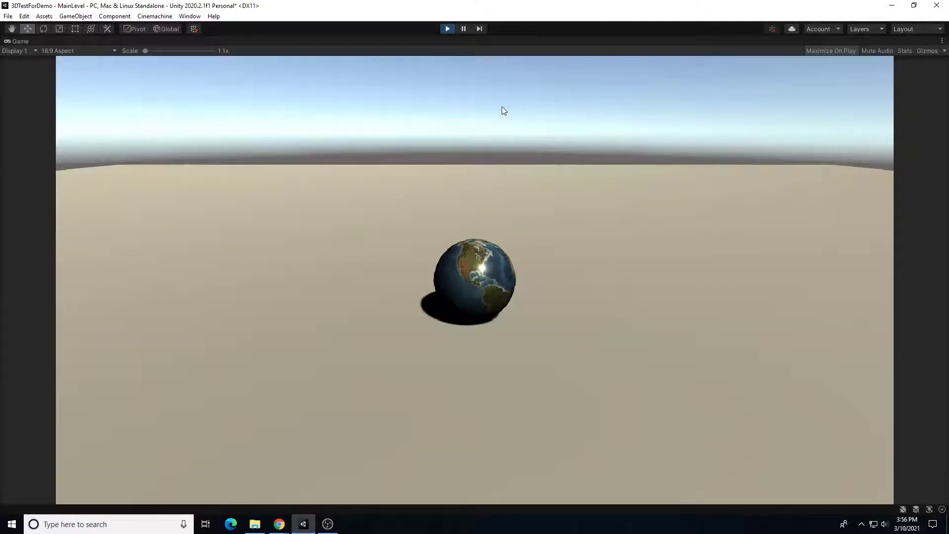
key("d")
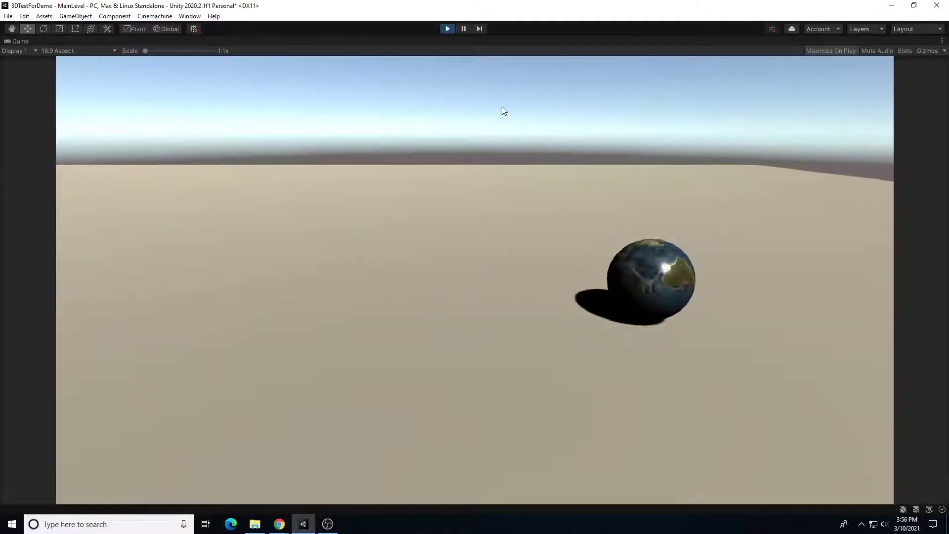
key("a")
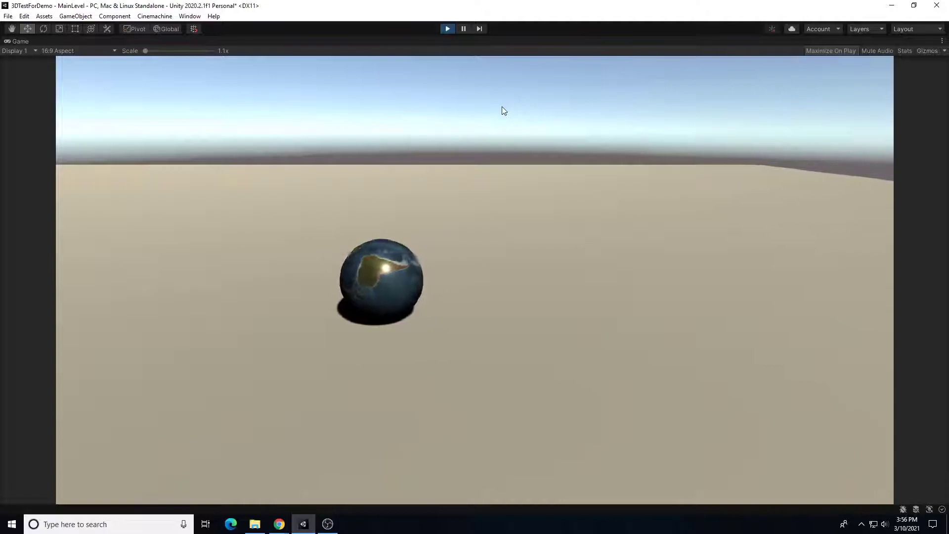
key("d")
key("a")
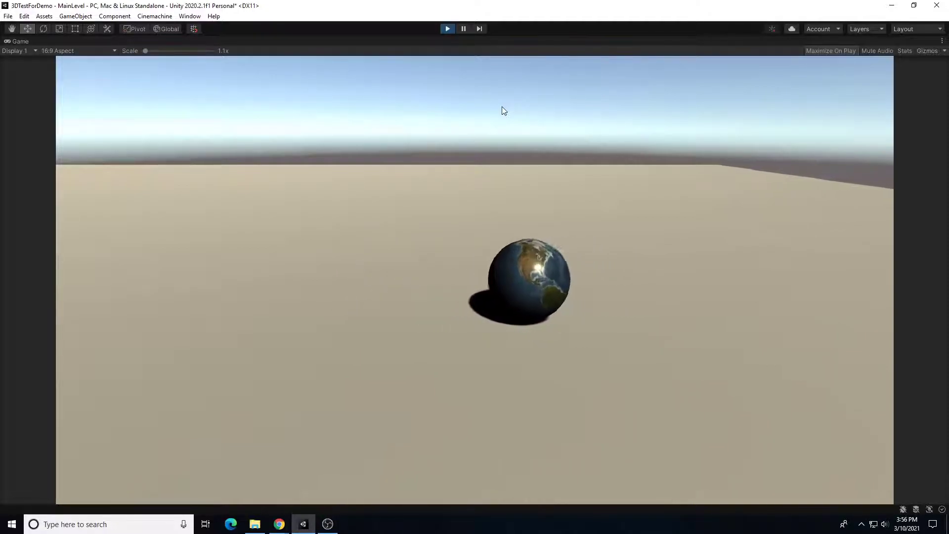
key("a")
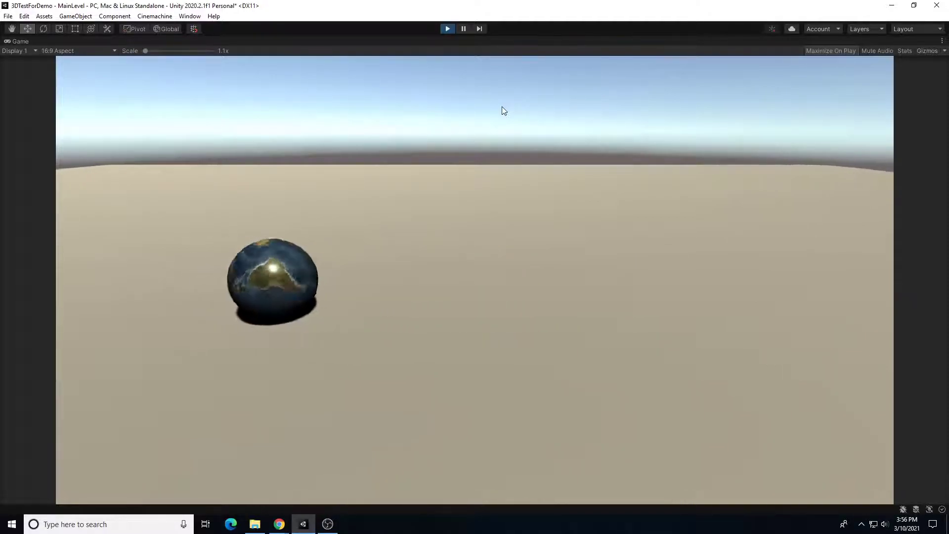
key("d")
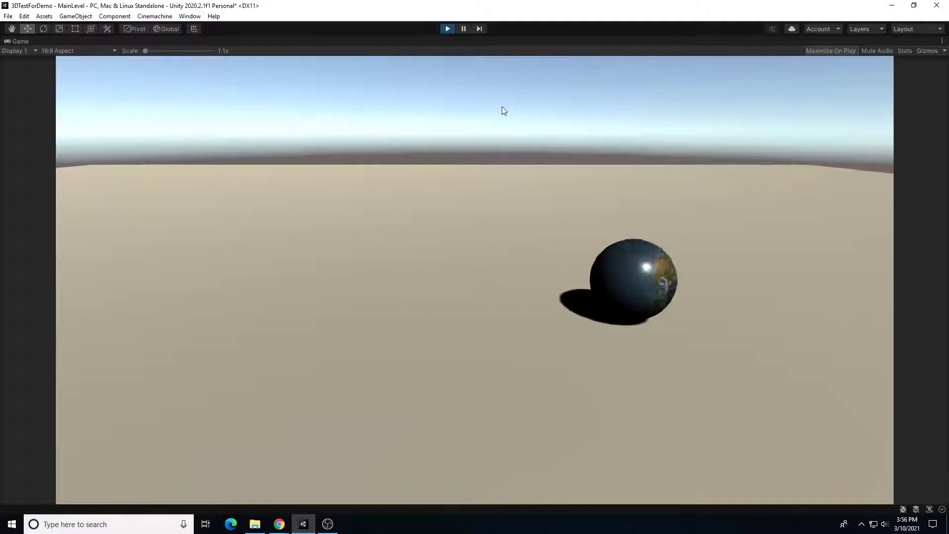
key("a")
key("space")
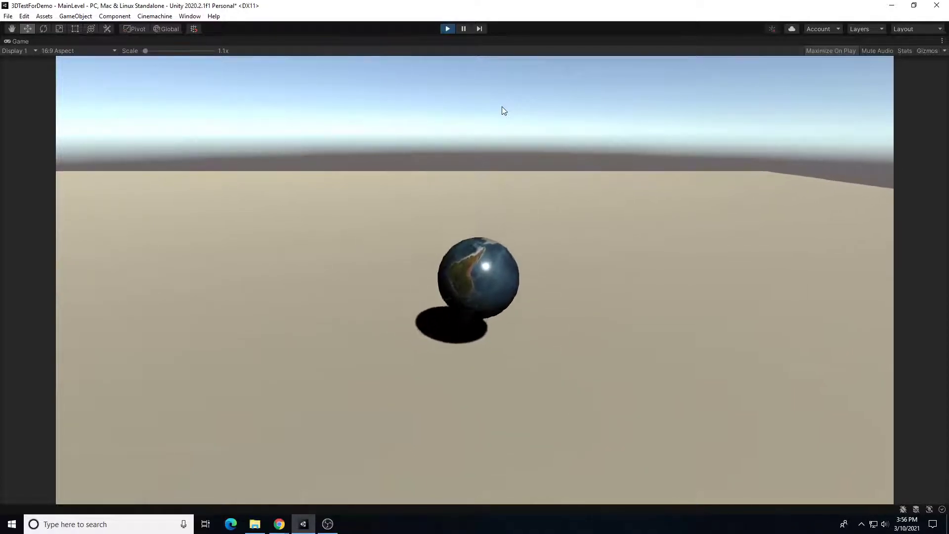
key("space")
key("space")
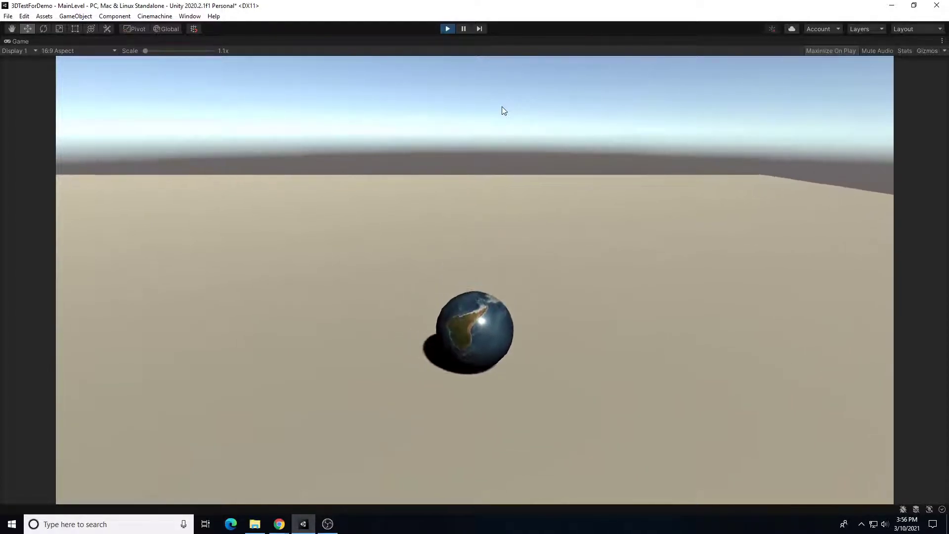
key("space")
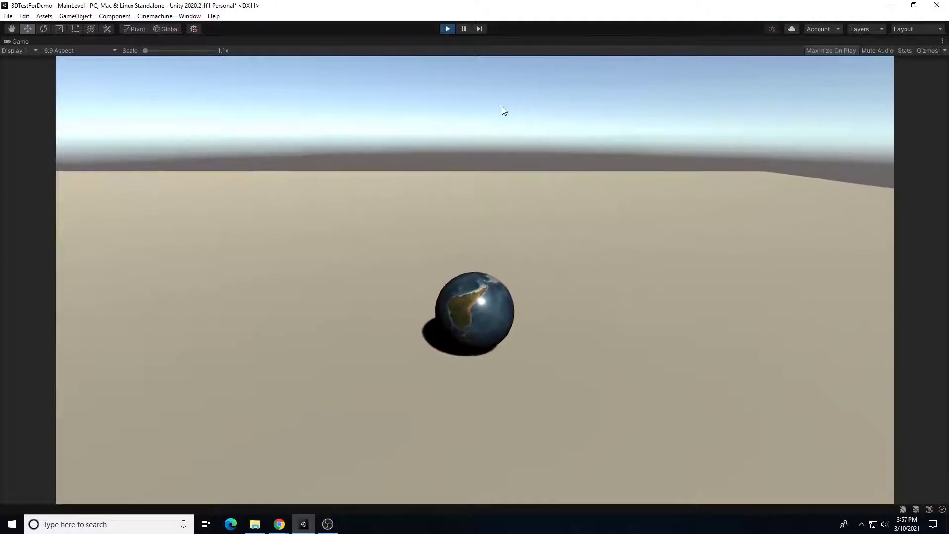
key("space")
key("a")
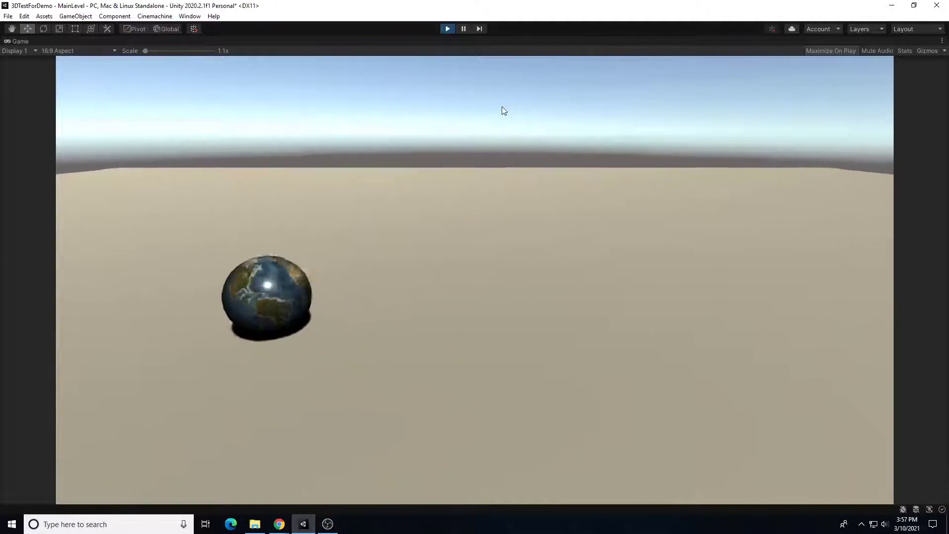
key("d")
key("space")
key("a")
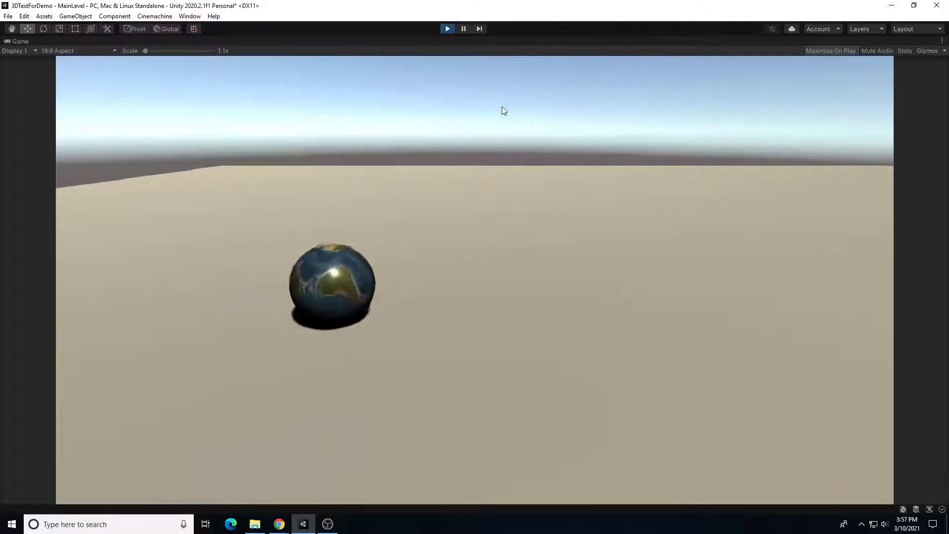
key("d")
key("a")
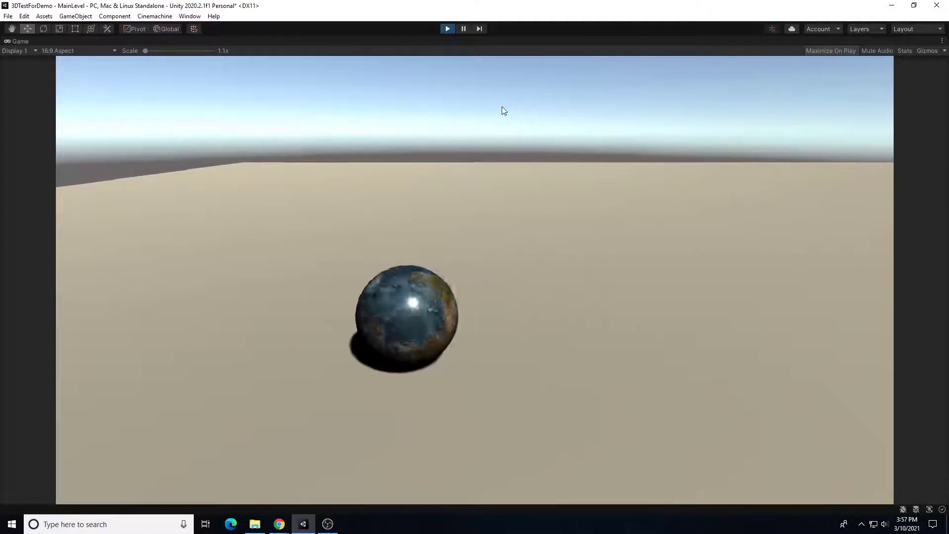
key("d")
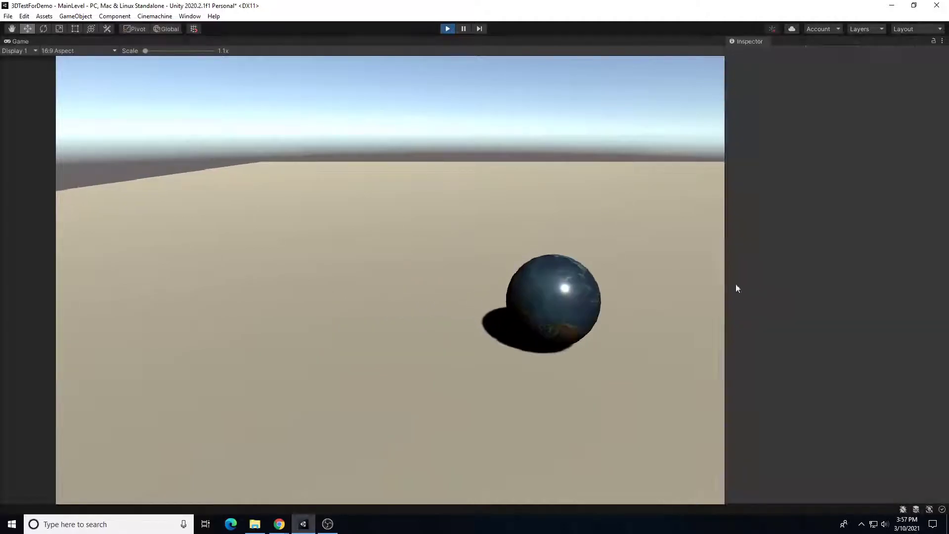
key("ctrl+p")
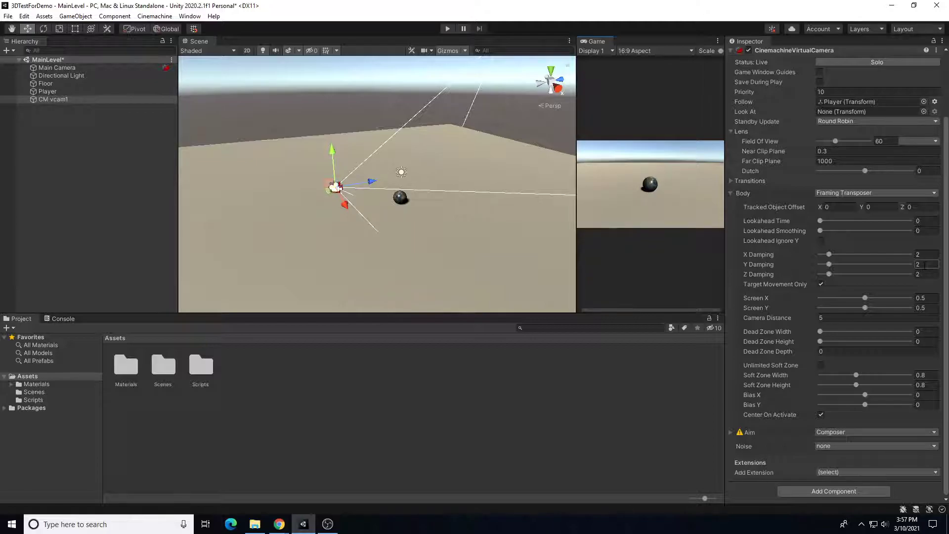
Set Y Damping to 0, then playtest the ball jumping three times with Space.
type("0")
left_click(447, 28)
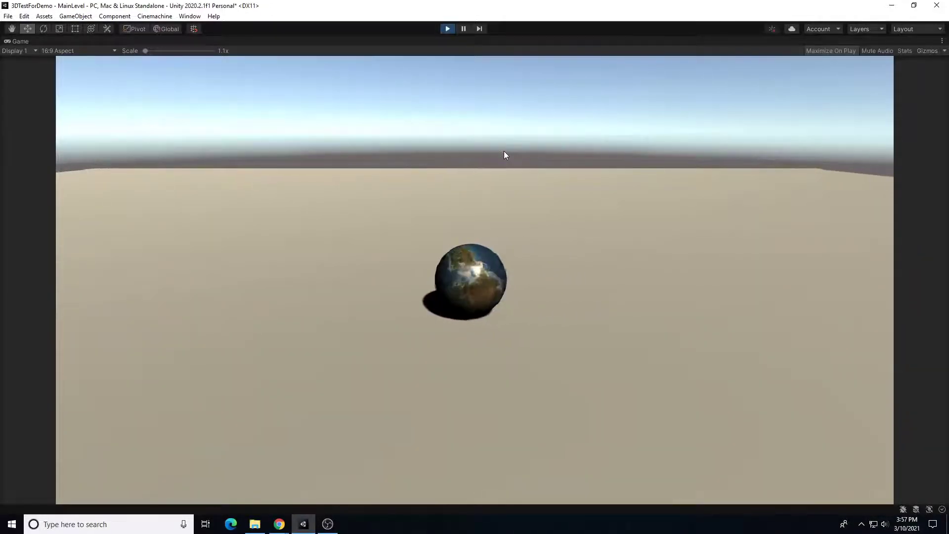
key("space")
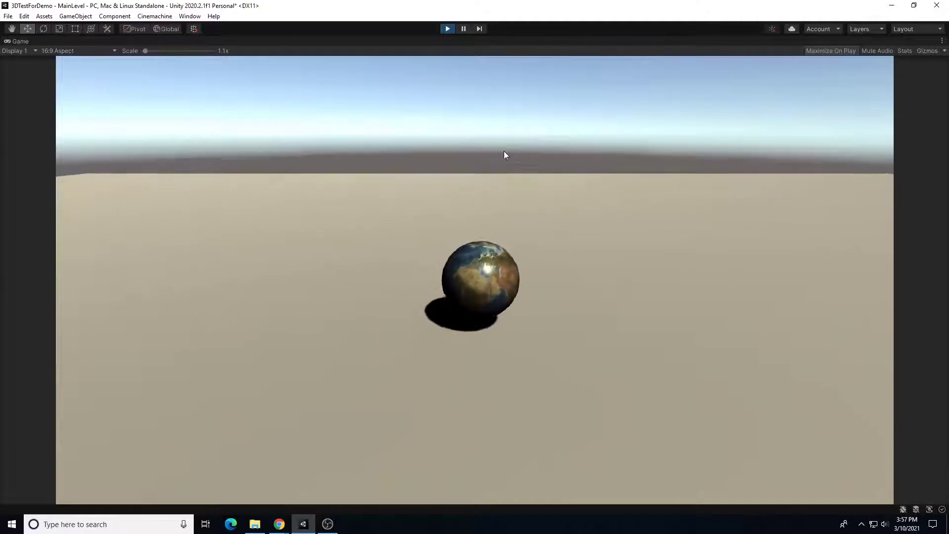
key("space")
key("space")
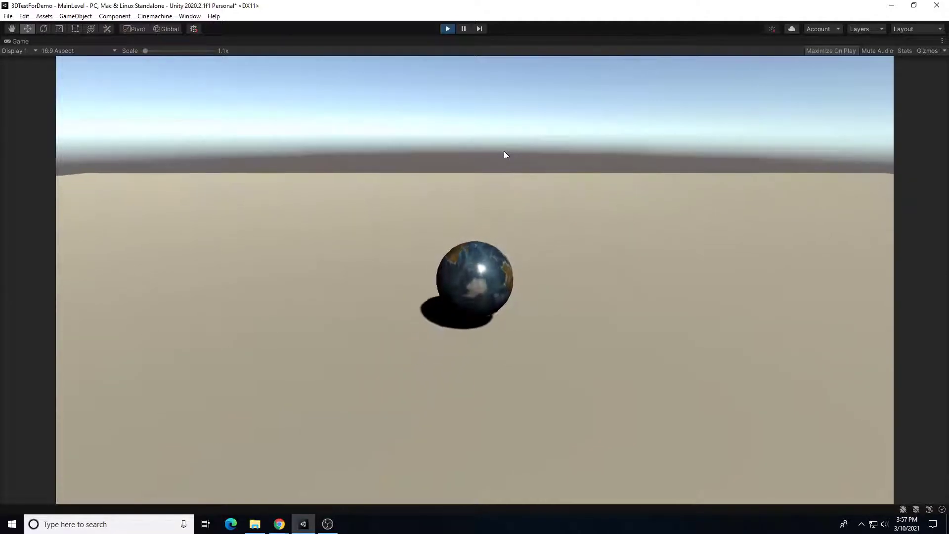
key("space")
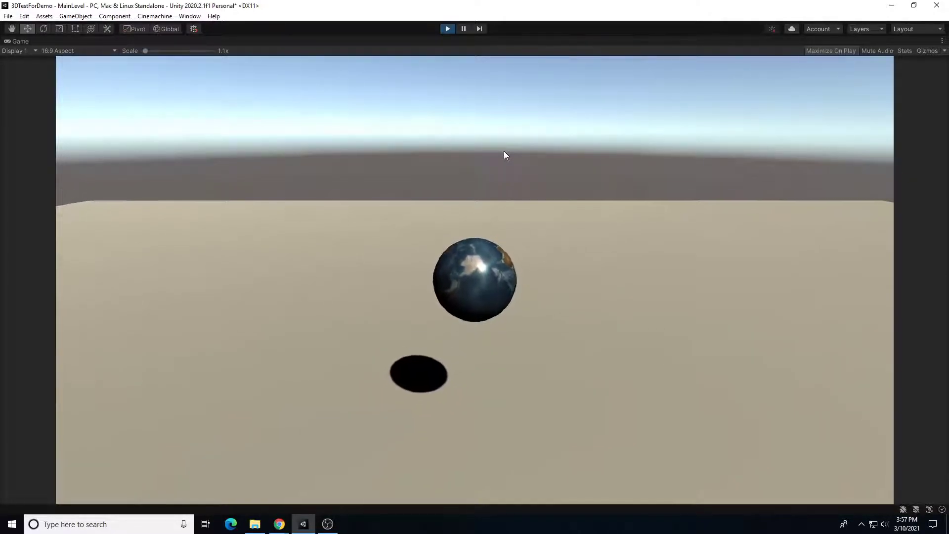
left_click(447, 29)
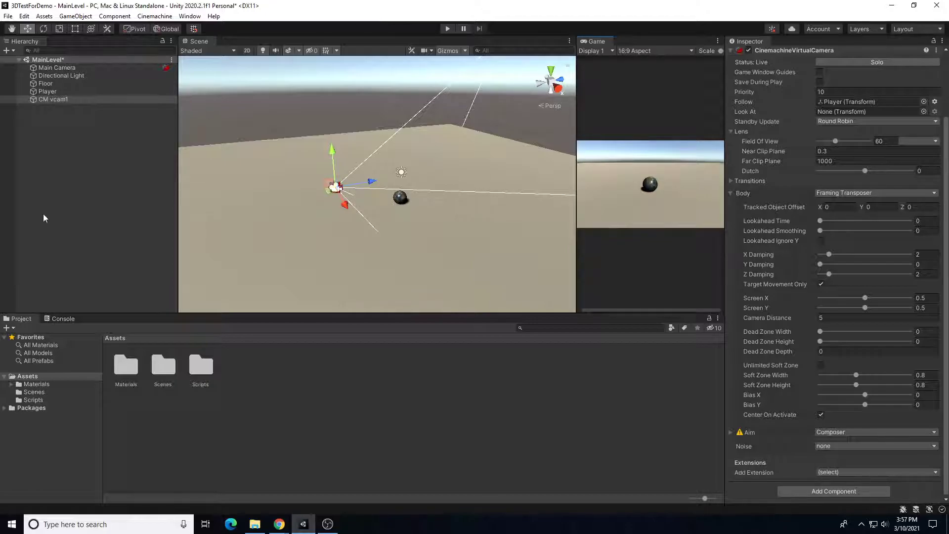
left_click(69, 100)
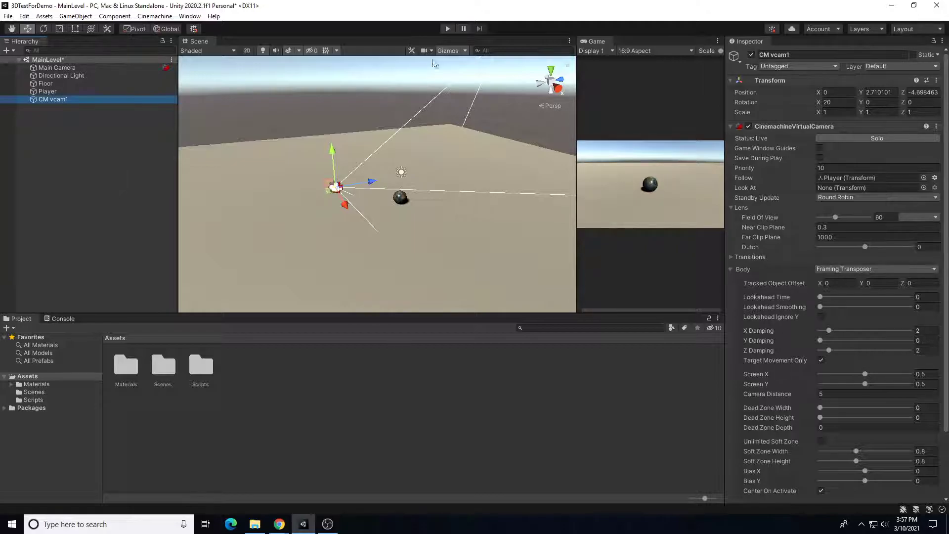
left_click(447, 28)
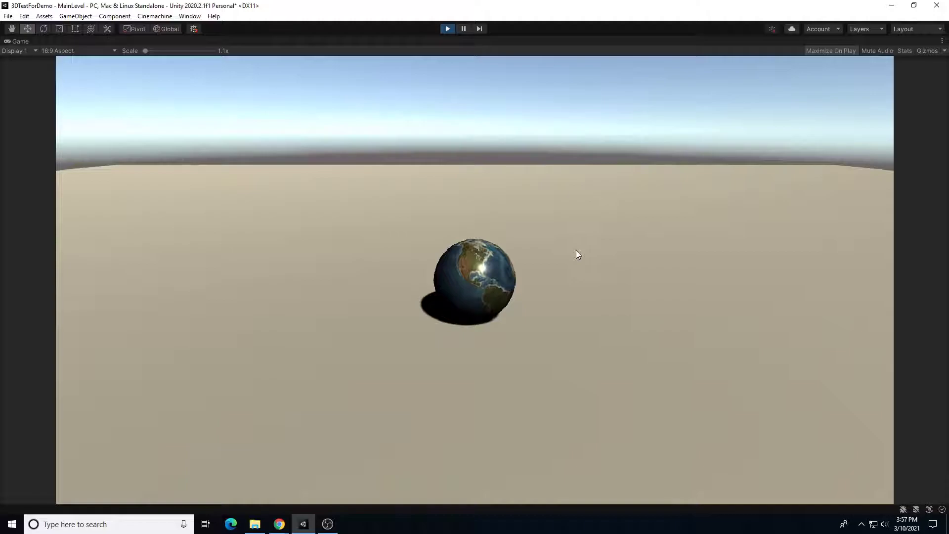
key("w")
key("a")
key("s")
key("w")
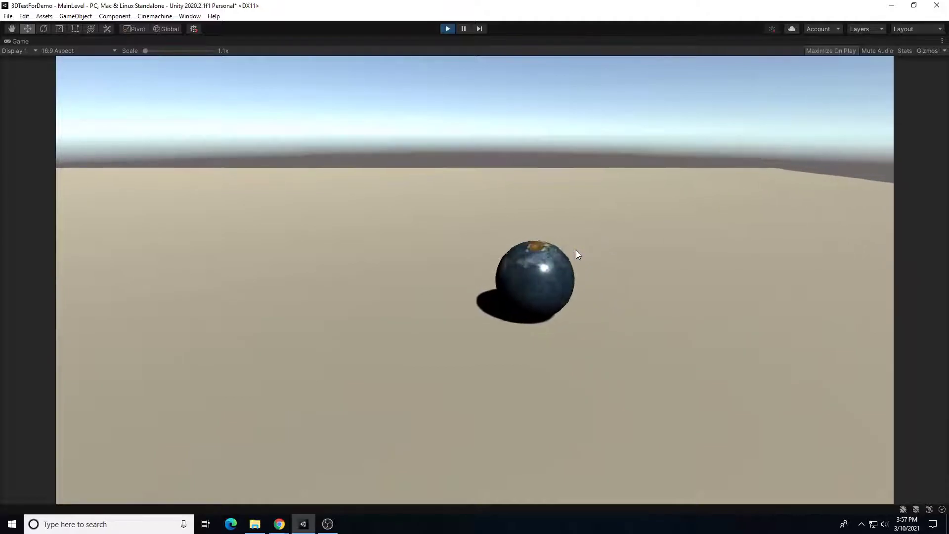
left_click(447, 29)
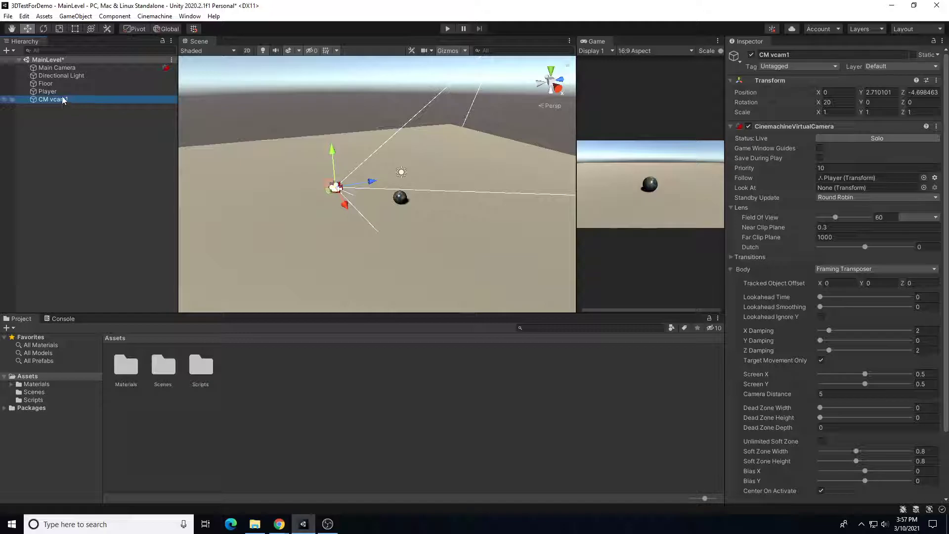
Replace the CM vcam1 virtual camera with a new Cinemachine FreeLook camera.
key("Delete")
left_click(154, 16)
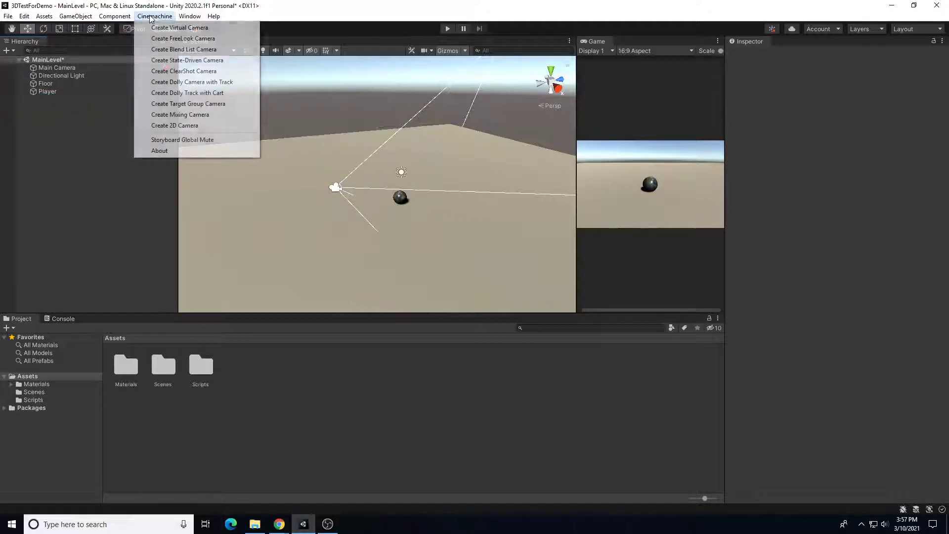
left_click(205, 39)
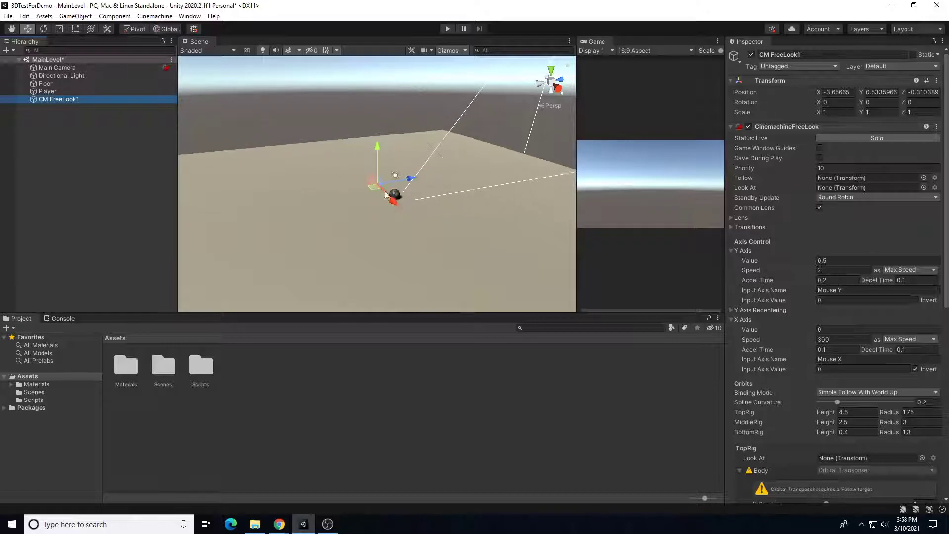
Assign Player as the FreeLook camera's Follow and Look At targets.
scroll(388, 196, "down", 2)
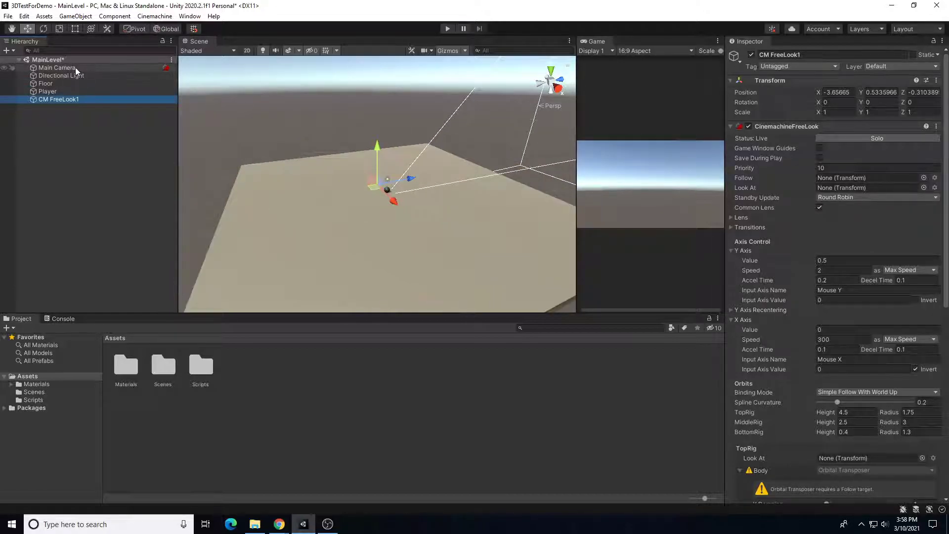
scroll(366, 252, "up", 4)
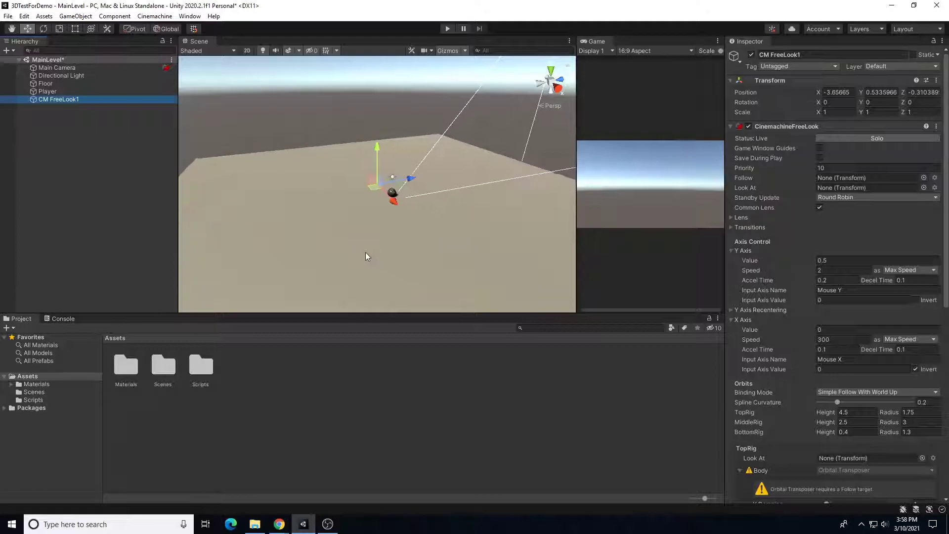
scroll(348, 222, "down", 1)
left_click_drag(358, 212, 321, 192, "alt")
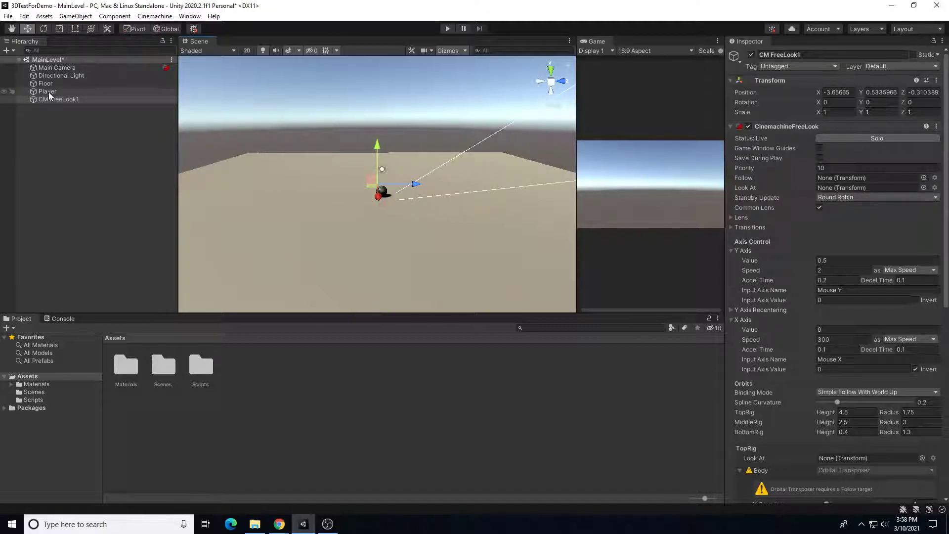
left_click_drag(49, 92, 837, 179)
scroll(378, 177, "up", 4)
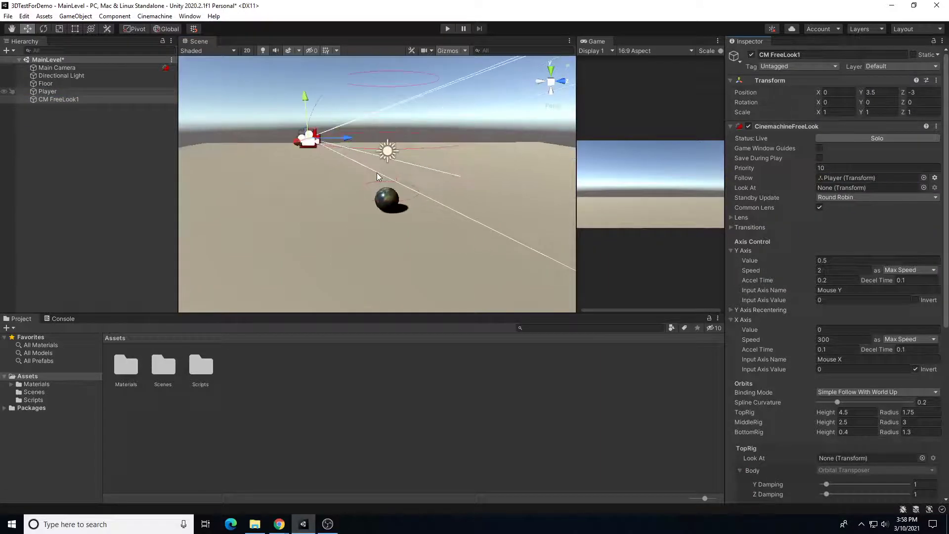
left_click_drag(378, 176, 342, 195, "alt")
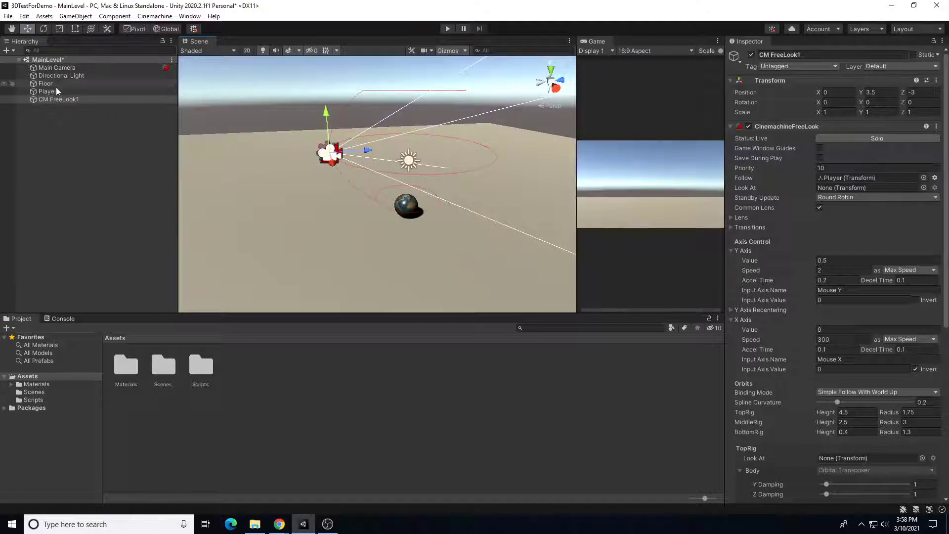
left_click_drag(56, 92, 758, 208)
left_click_drag(838, 190, 840, 190)
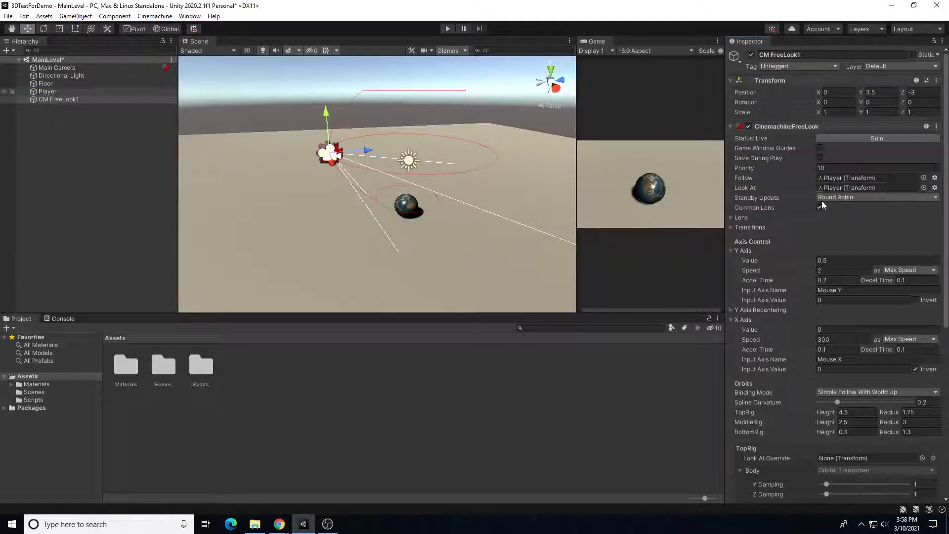
mouse_move(809, 209)
left_click(447, 29)
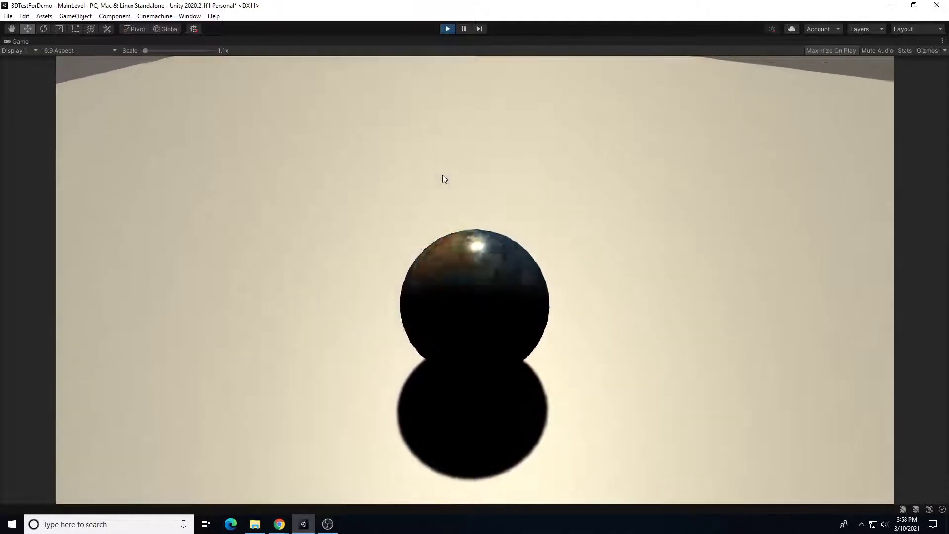
left_click(448, 28)
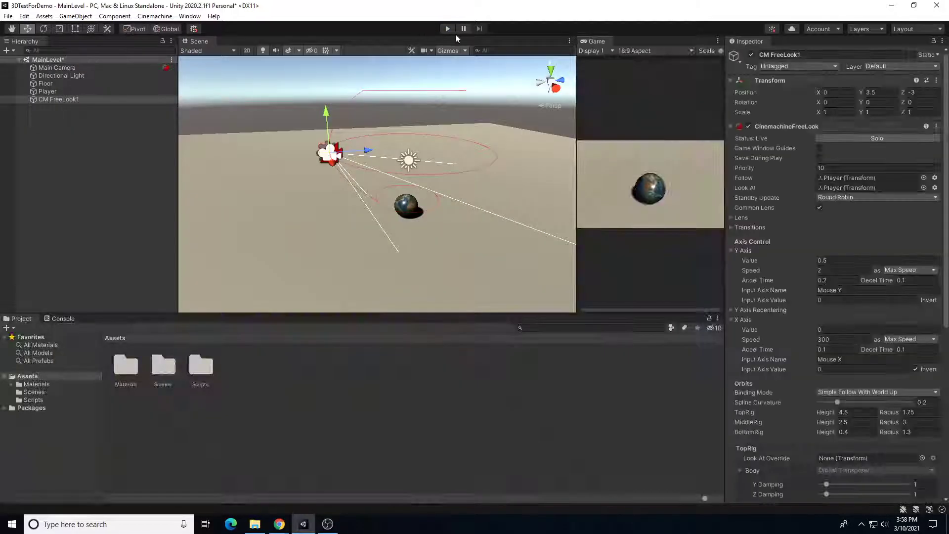
left_click(448, 28)
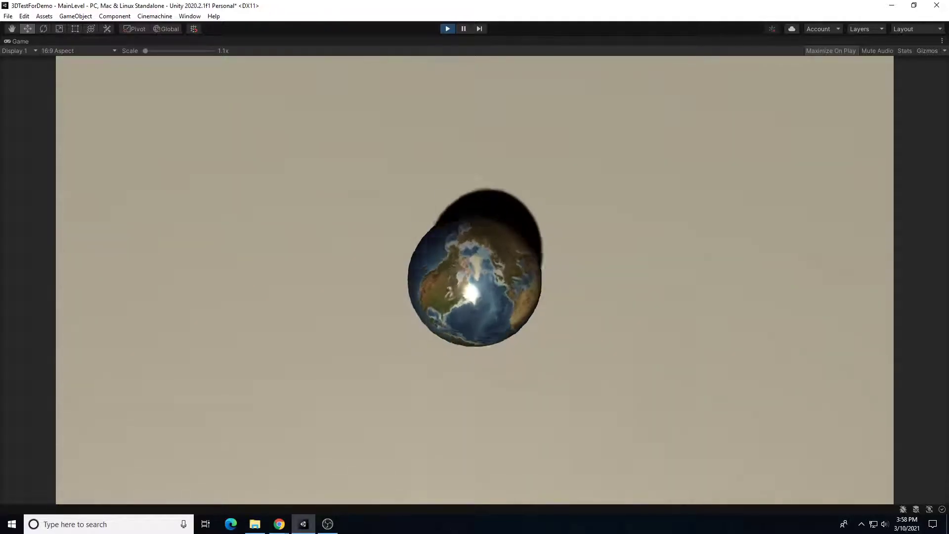
left_click(448, 28)
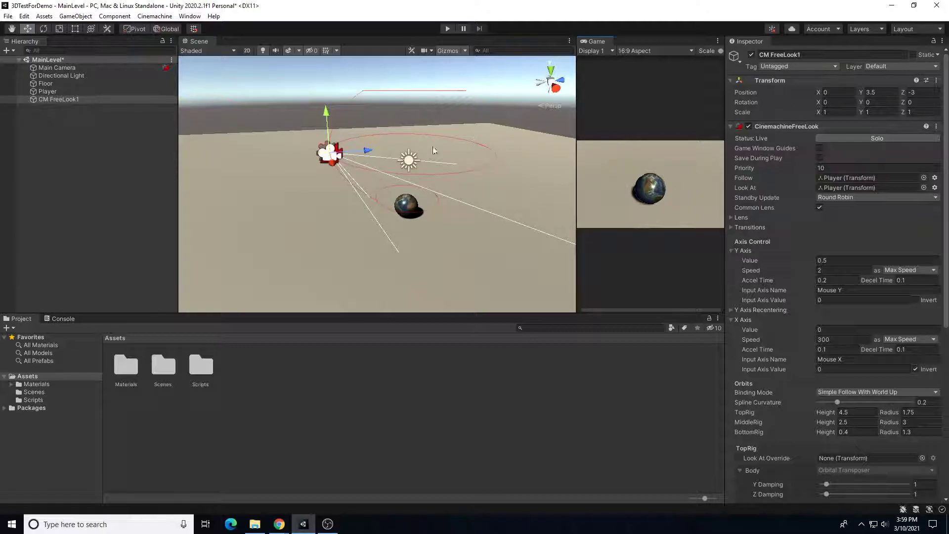
Enter radius 5 for the TopRig and MiddleRig orbits, tabbing between fields.
right_click_drag(433, 129, 484, 163)
right_click_drag(439, 123, 429, 107)
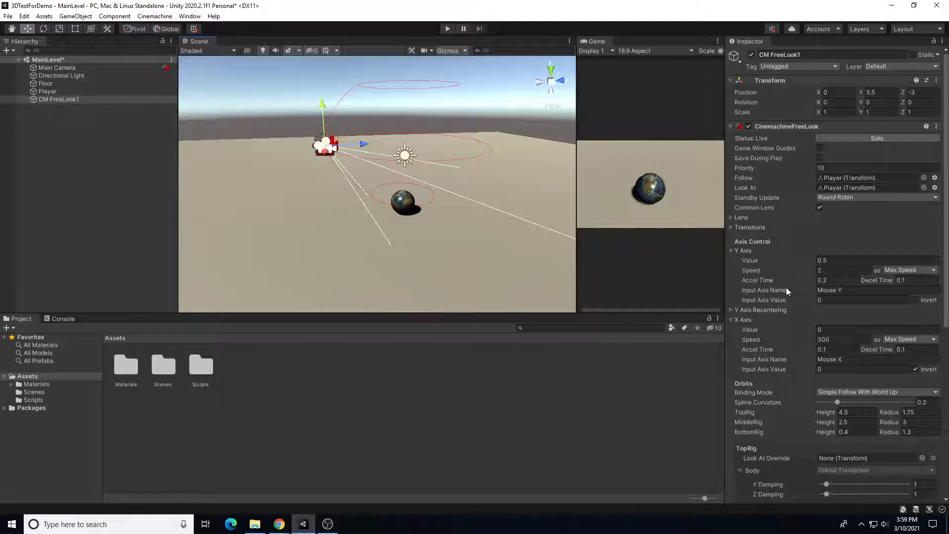
scroll(786, 287, "down", 3)
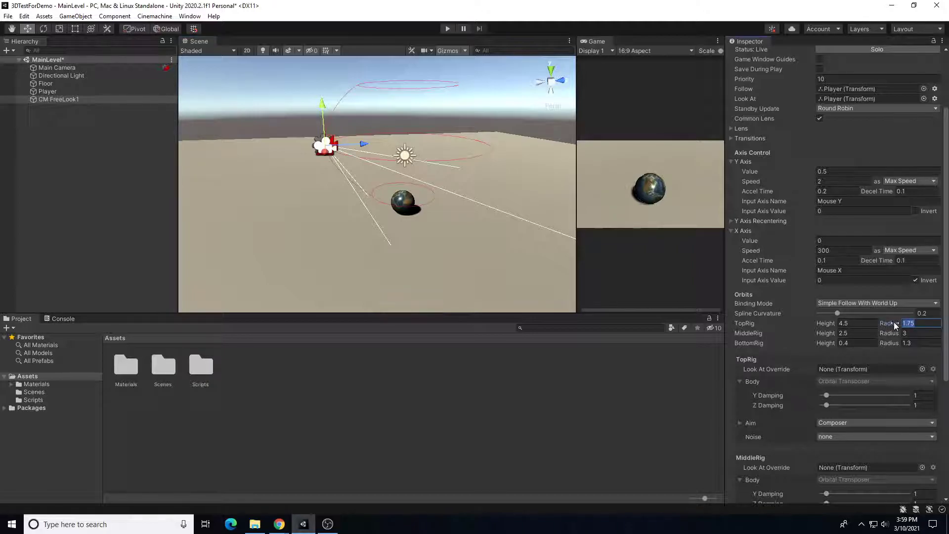
type("5")
key("Tab")
key("Tab")
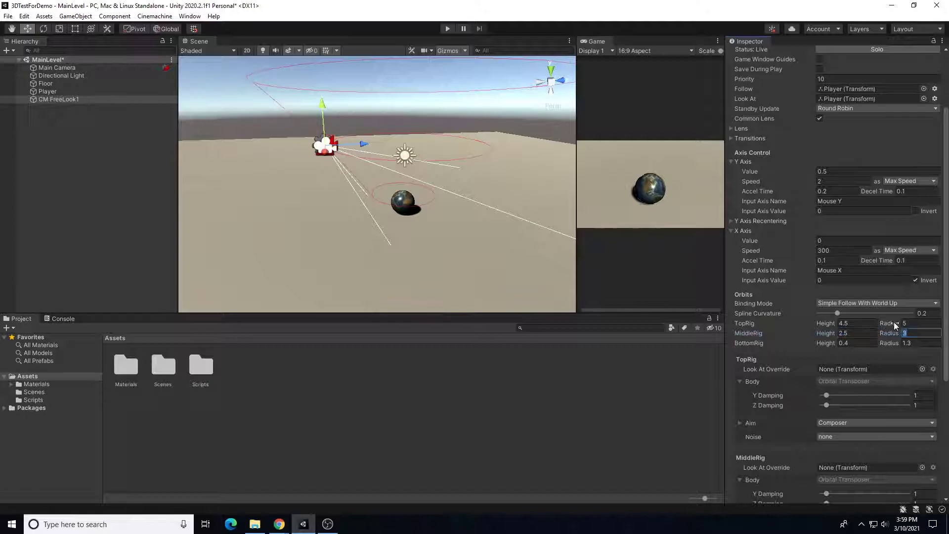
type("5")
key("Tab")
key("Tab")
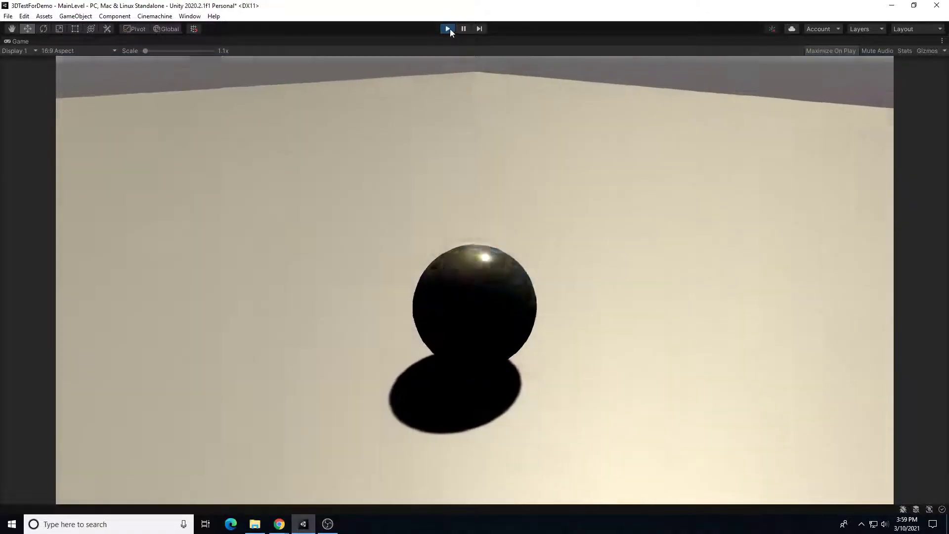
left_click(449, 29)
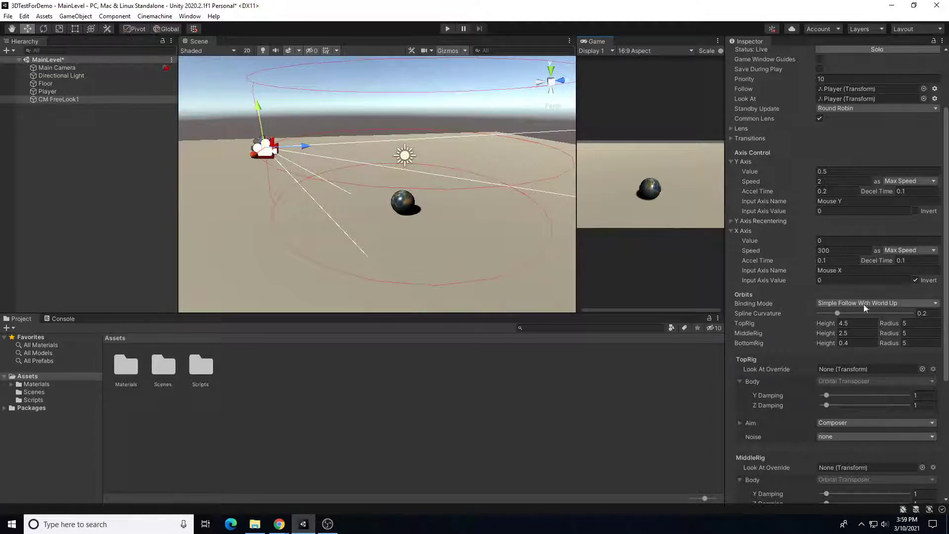
scroll(881, 308, "up", 3)
scroll(775, 291, "down", 3)
left_click(447, 29)
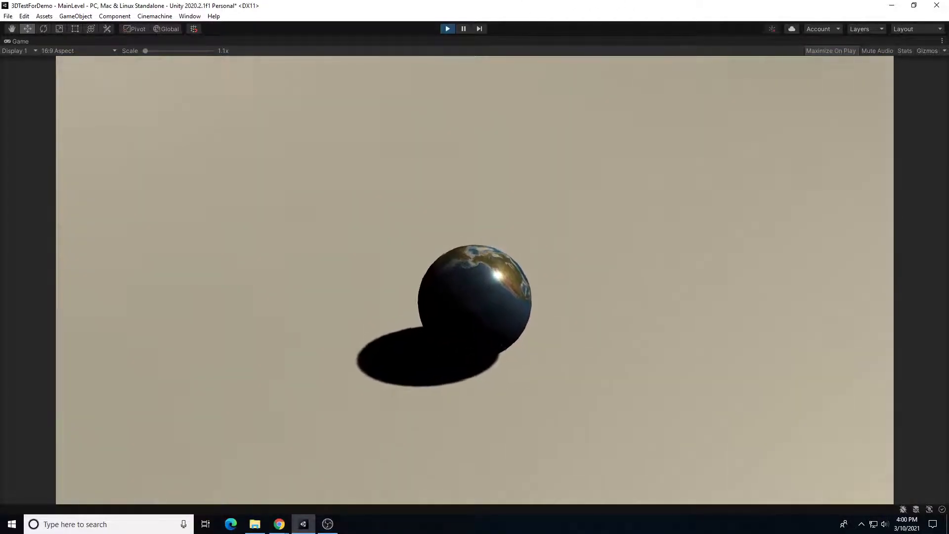
left_click(447, 29)
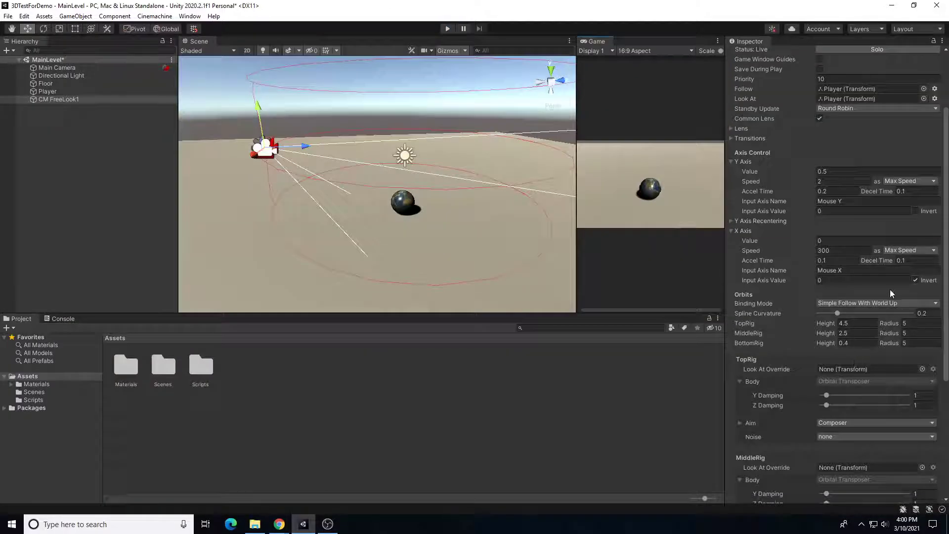
Invert the Y axis instead of the X axis and start a playtest.
left_click(916, 212)
left_click(914, 280)
left_click(448, 30)
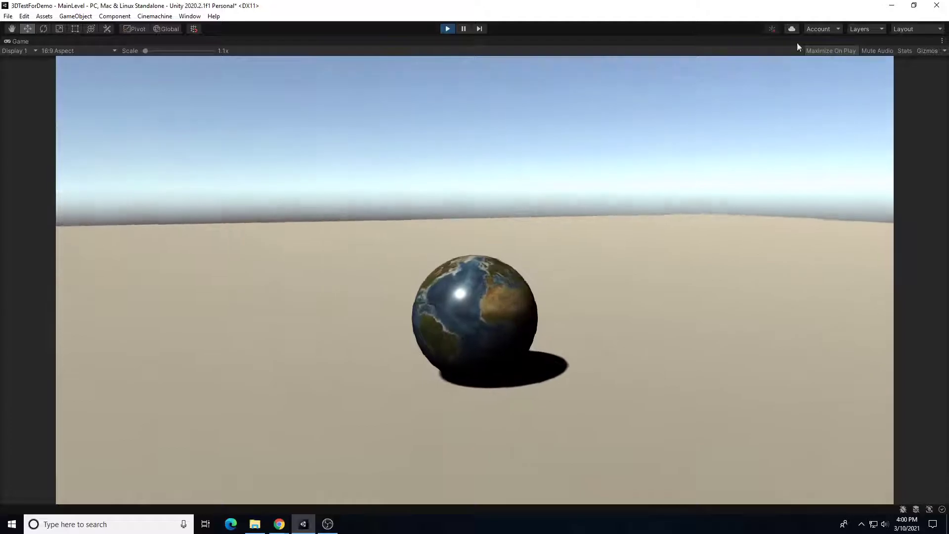
Set X Axis speed to 500 and Y Axis speed to 5, then run and stop a playtest.
left_click(447, 30)
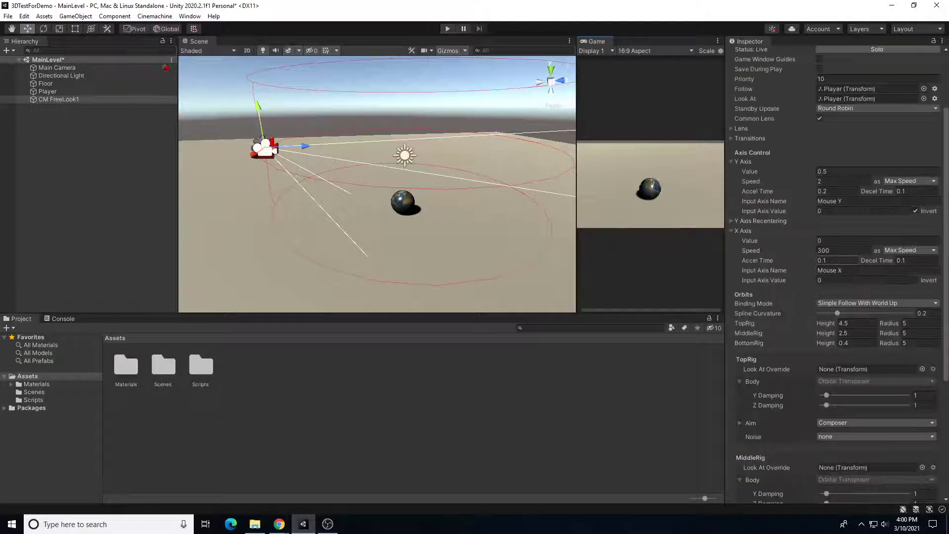
type("500")
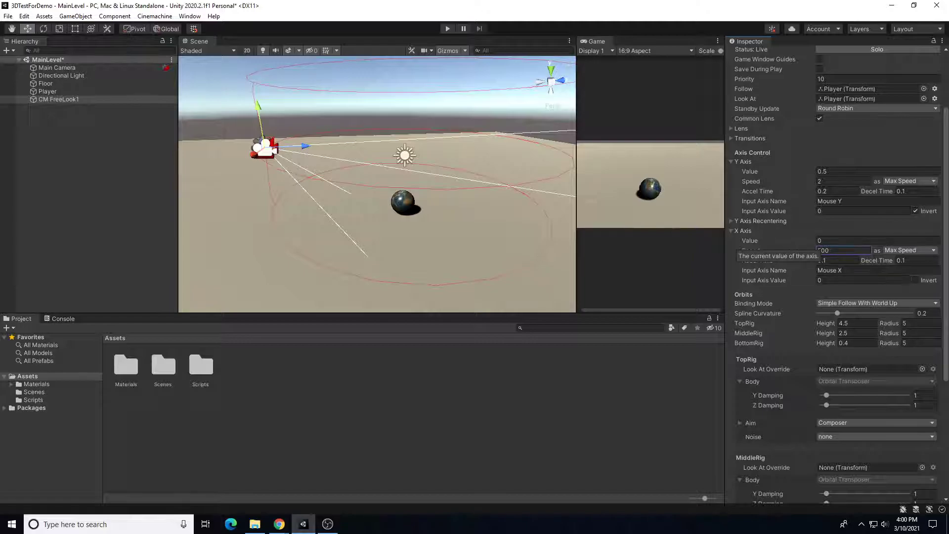
type("5")
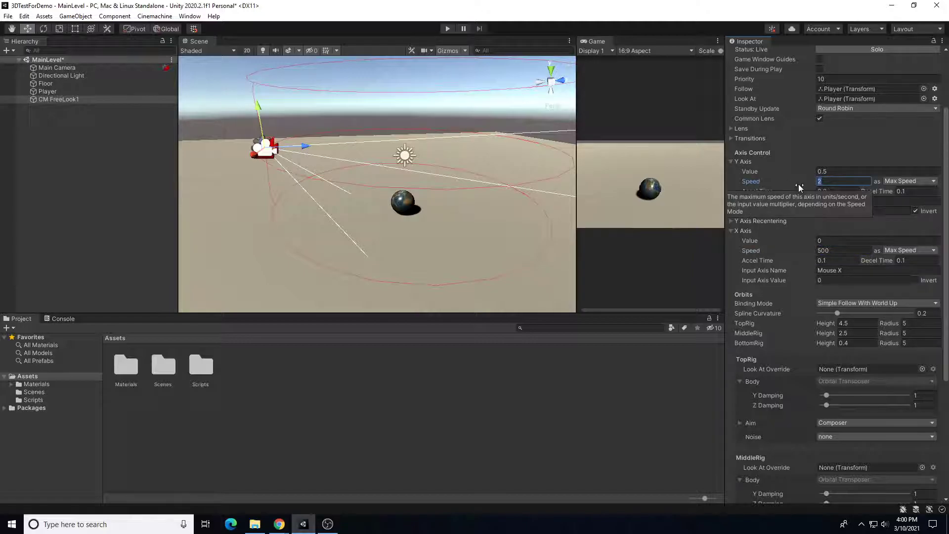
left_click(447, 29)
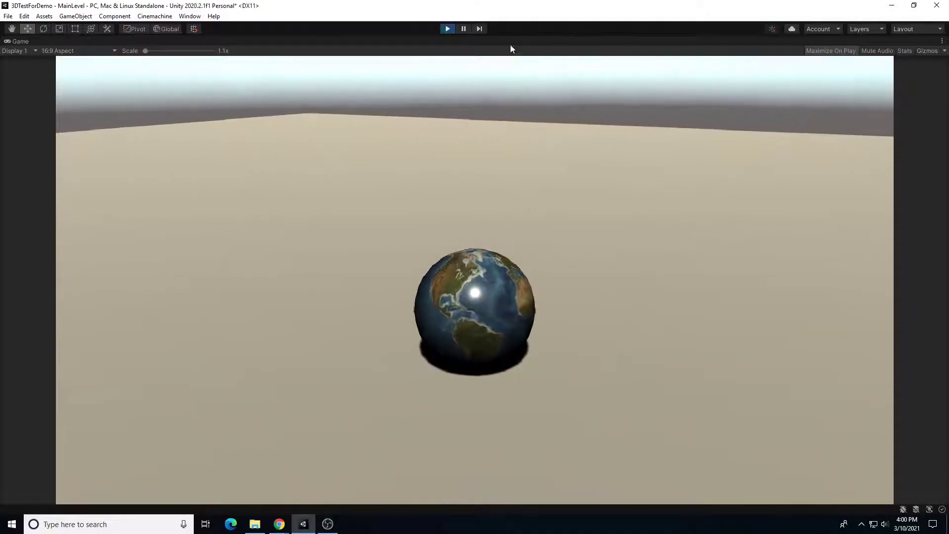
left_click(447, 29)
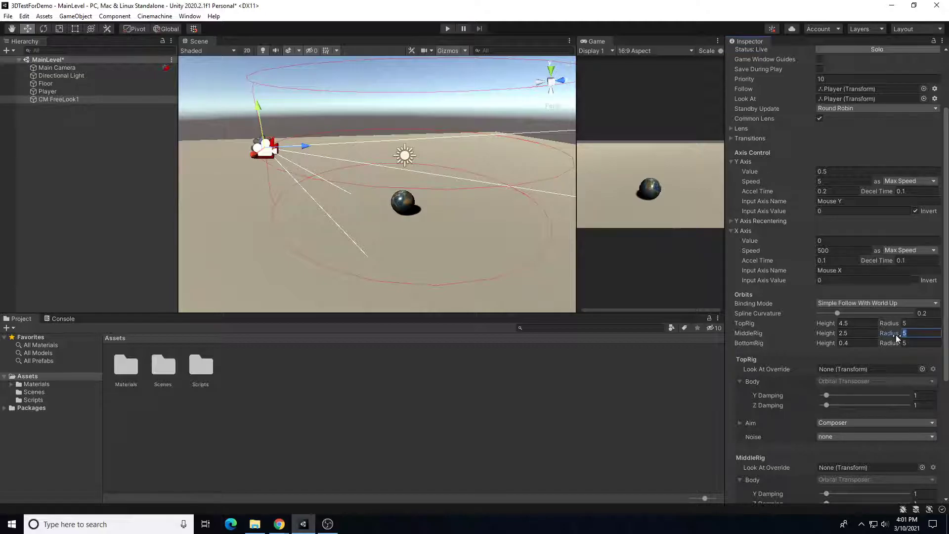
Set the MiddleRig and TopRig orbit radii to 10.
type("10")
left_click(912, 324)
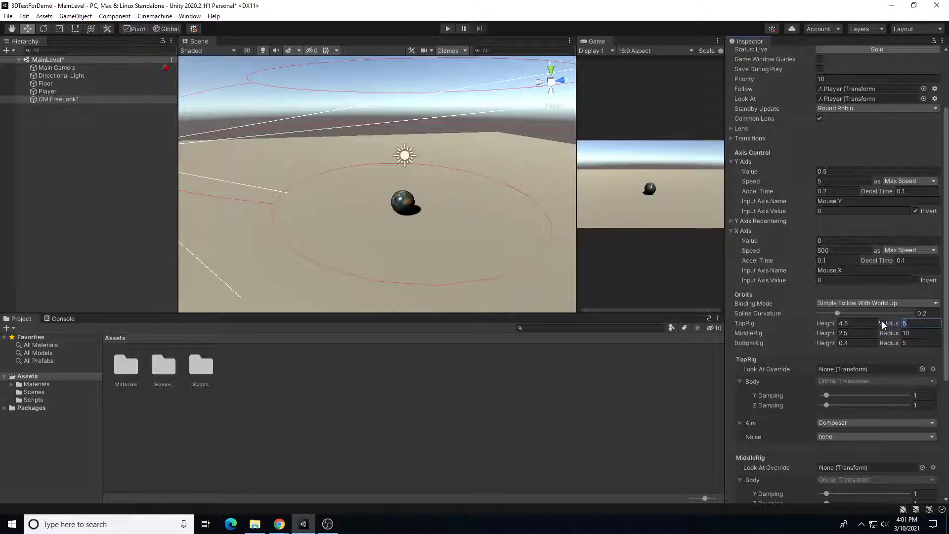
type("10")
key("Tab")
key("Tab")
key("Tab")
key("Tab")
Set the BottomRig height to 0.8 and the MiddleRig height to 2.
scroll(882, 321, "up", 3)
scroll(374, 228, "down", 4)
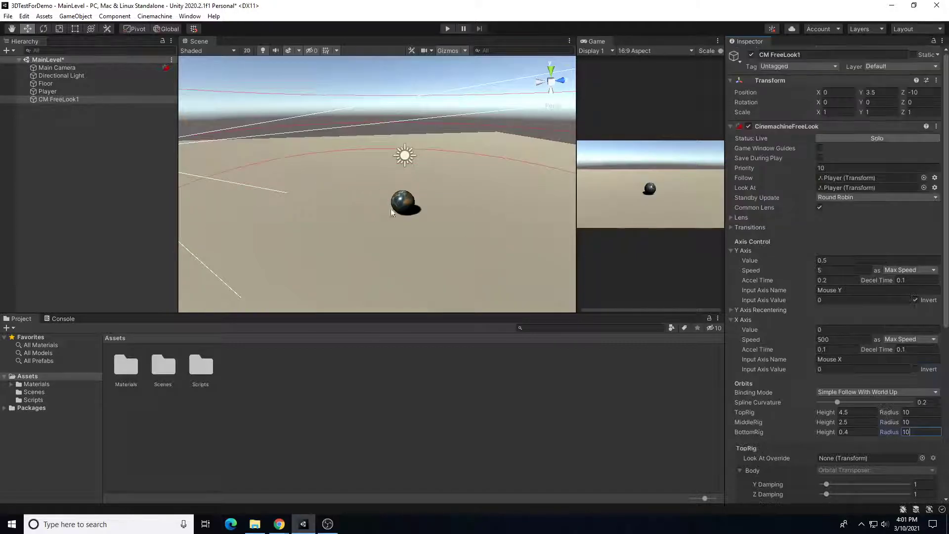
left_click_drag(374, 228, 388, 162, "alt")
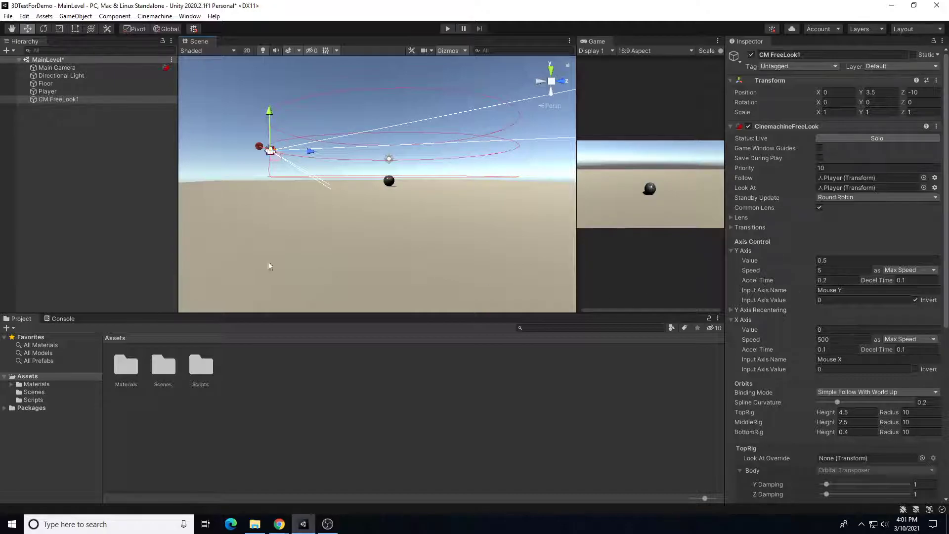
scroll(811, 277, "down", 5)
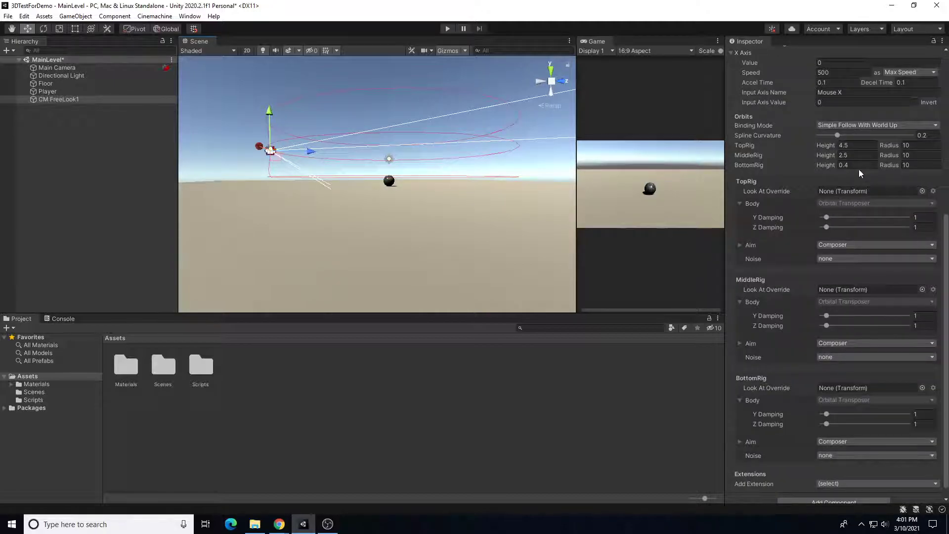
type(".8")
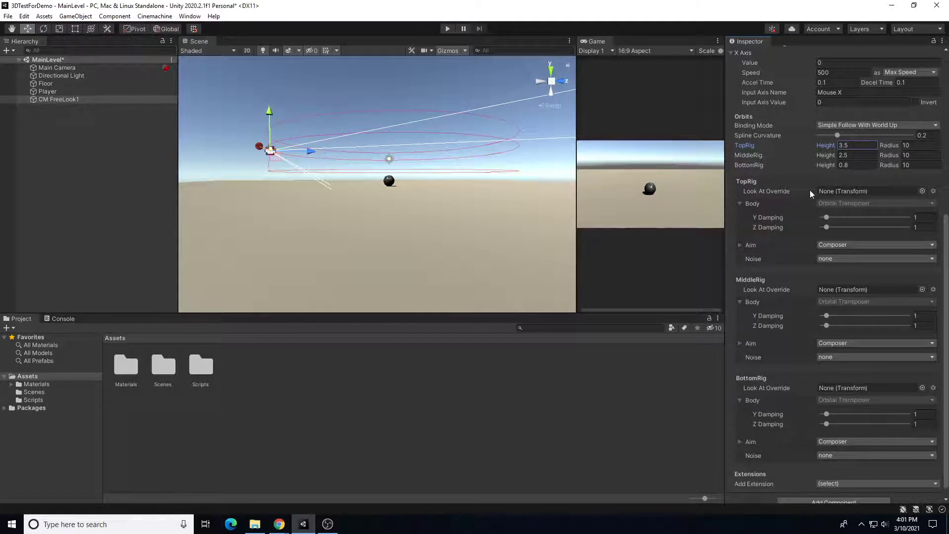
type("2")
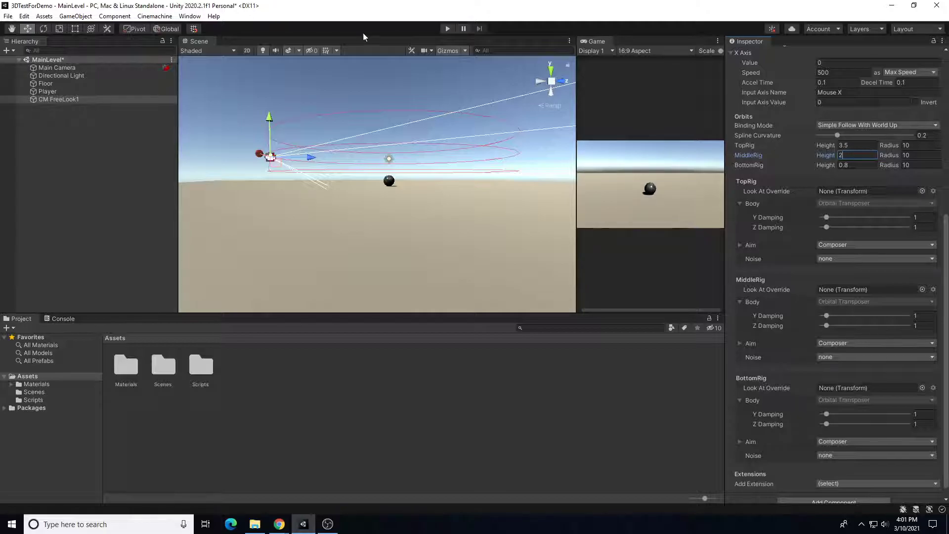
left_click(449, 28)
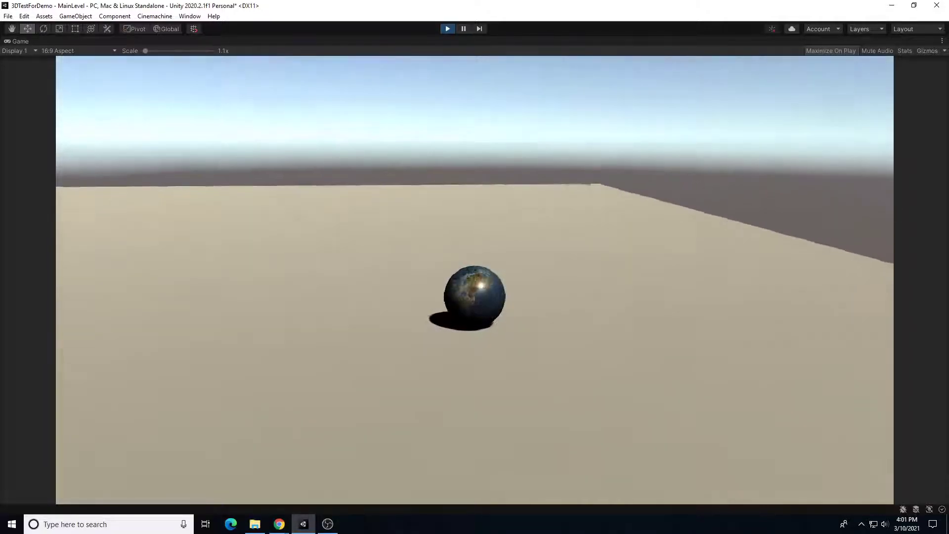
left_click(447, 28)
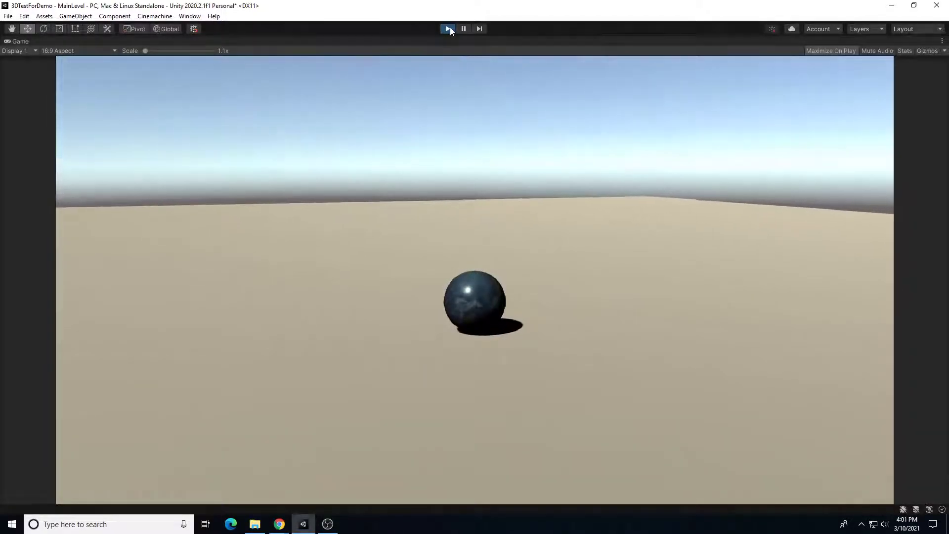
left_click(155, 16)
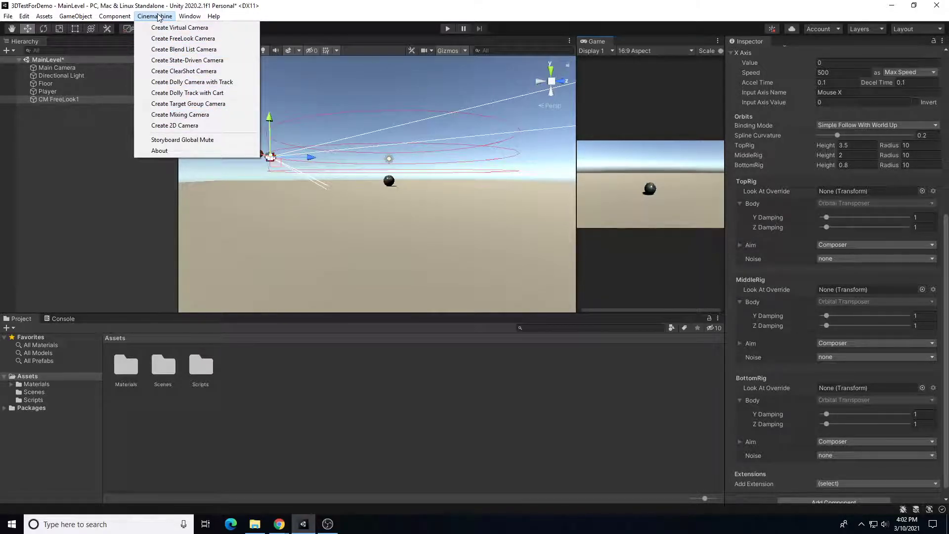
left_click(159, 16)
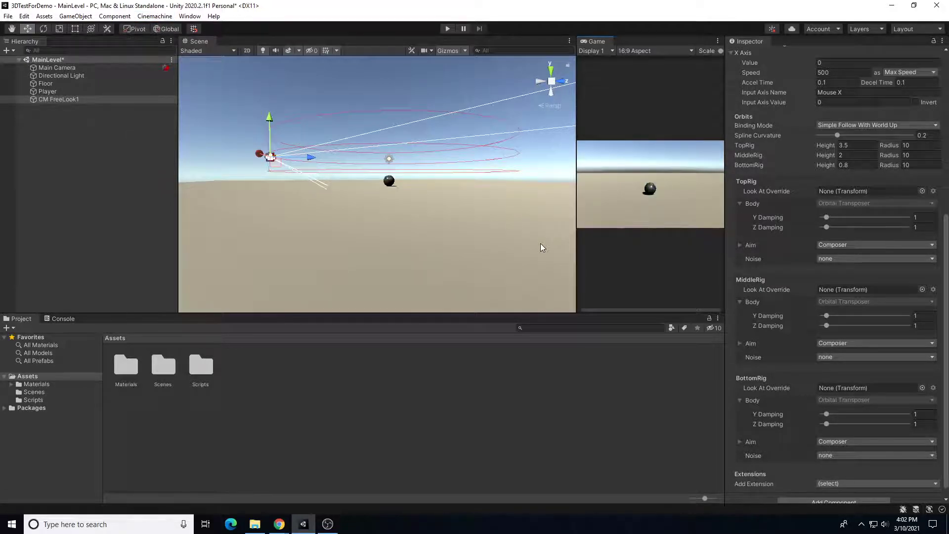